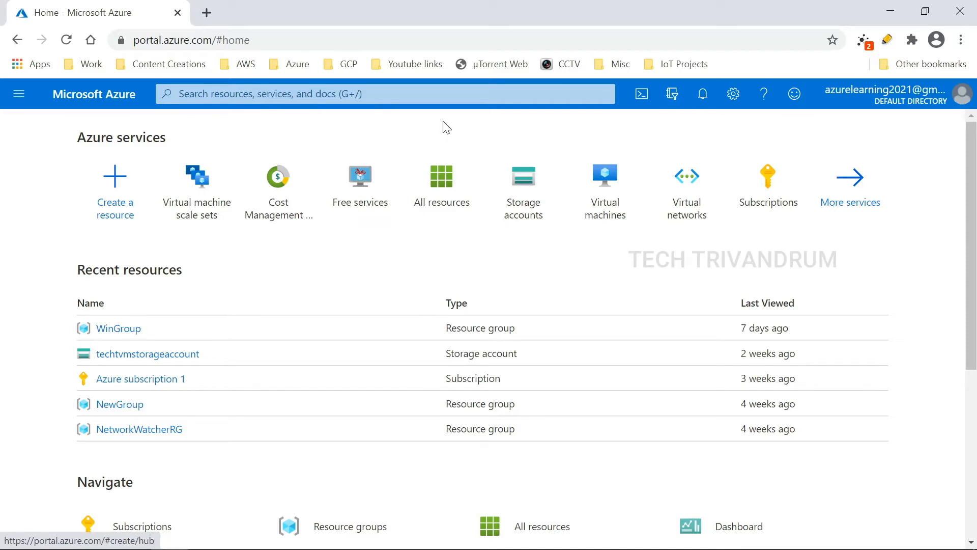
Step: Search for Virtual machine scale sets and start creating a new virtual machine scale set
left_click(448, 94)
type("virtual")
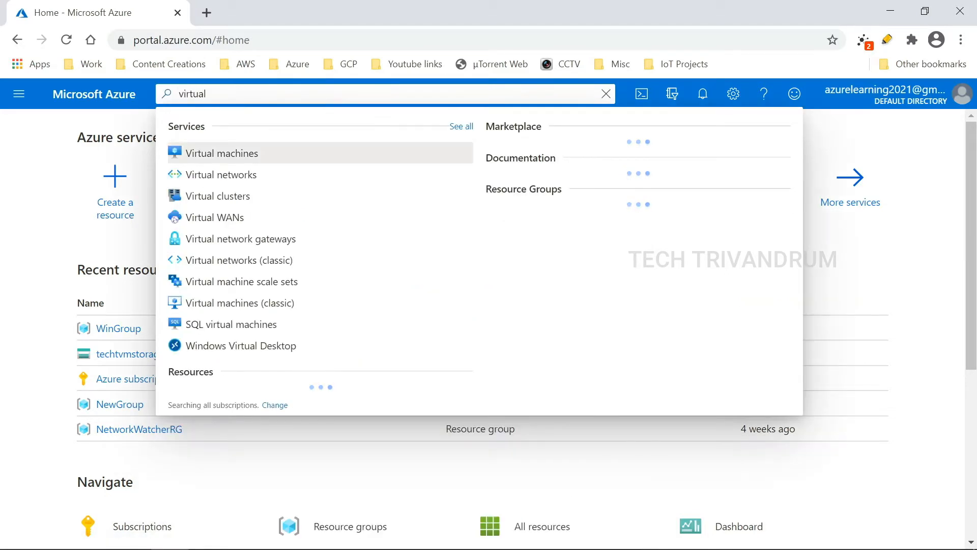
type("m")
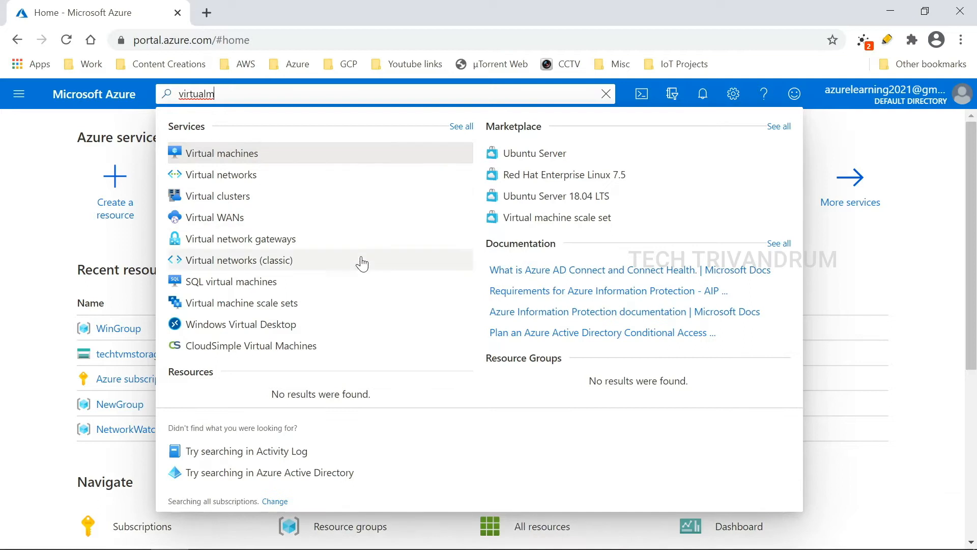
left_click(290, 304)
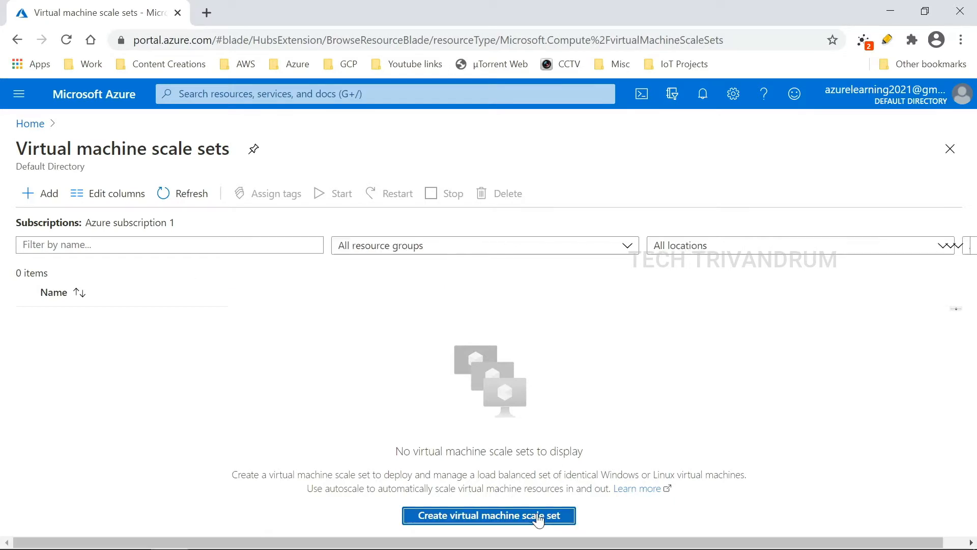
left_click(535, 517)
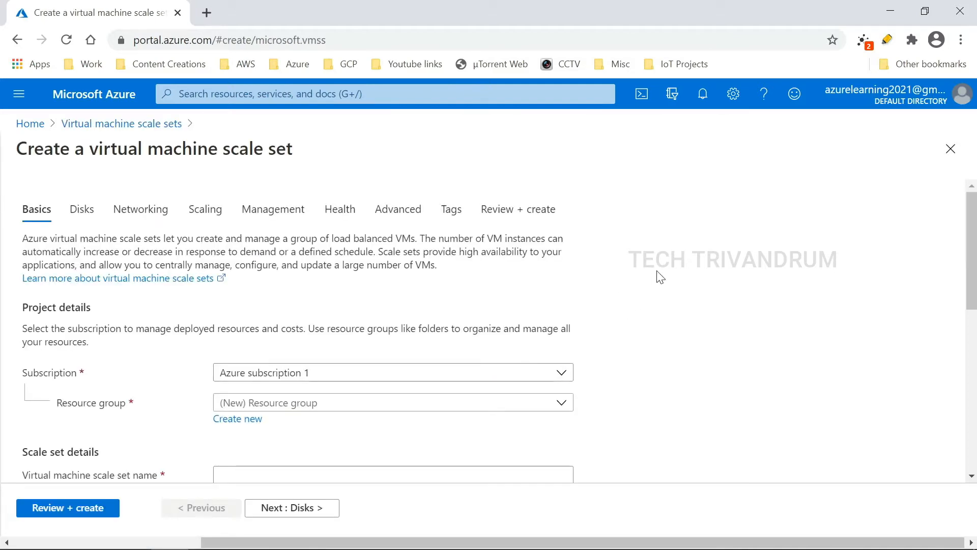
Step: Put the scale set in the WinGroup resource group and name it techtvmscaleset
scroll(661, 280, "down", 1)
scroll(662, 279, "down", 1)
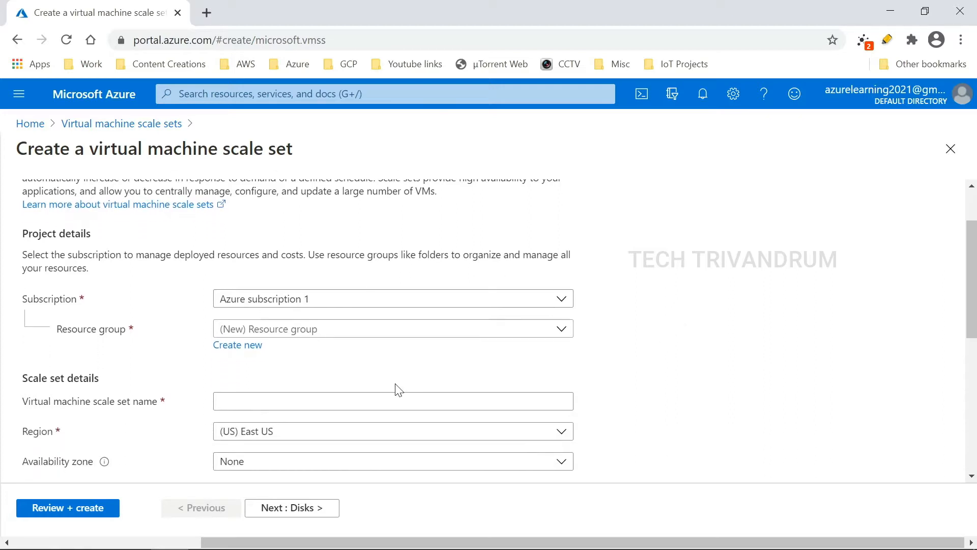
left_click(378, 328)
left_click(277, 497)
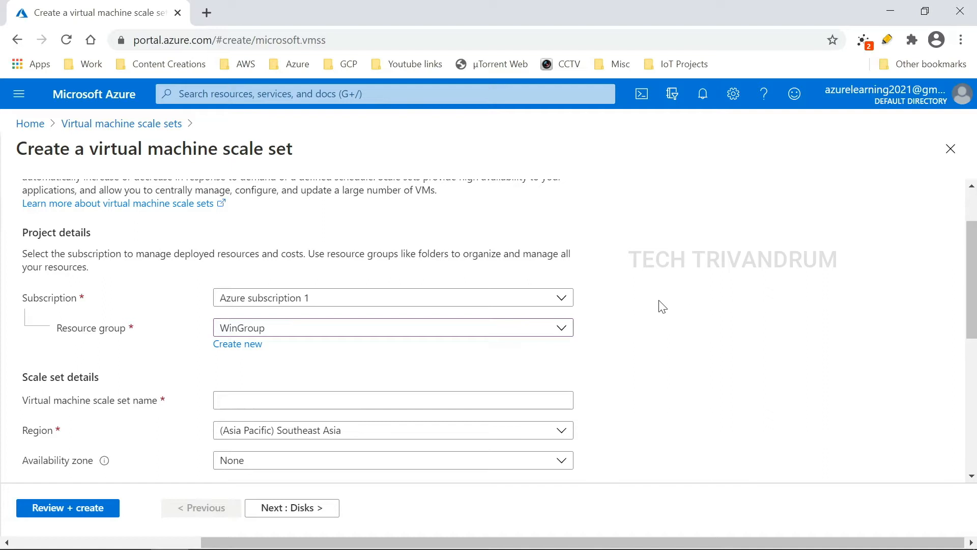
scroll(661, 306, "down", 1)
left_click(389, 324)
type("techtvmscaleset")
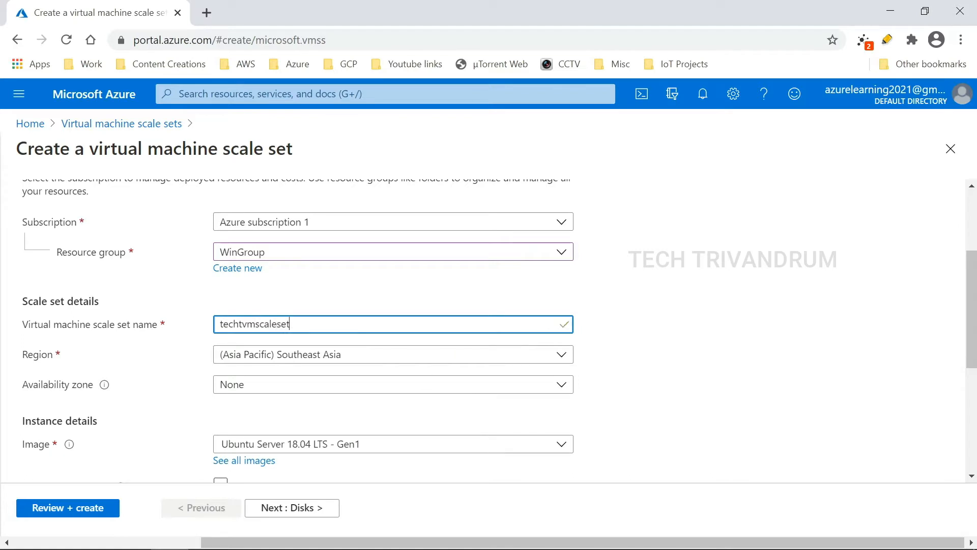
key("Tab")
Step: Set the region to (Asia Pacific) Central India and keep the Ubuntu Server 18.04 LTS image
scroll(687, 304, "down", 2)
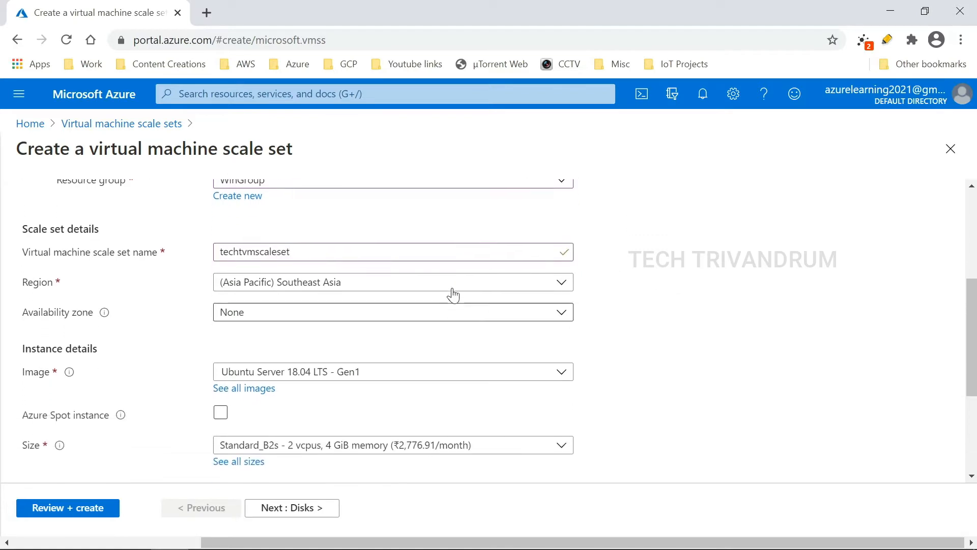
left_click(432, 289)
scroll(357, 377, "down", 3)
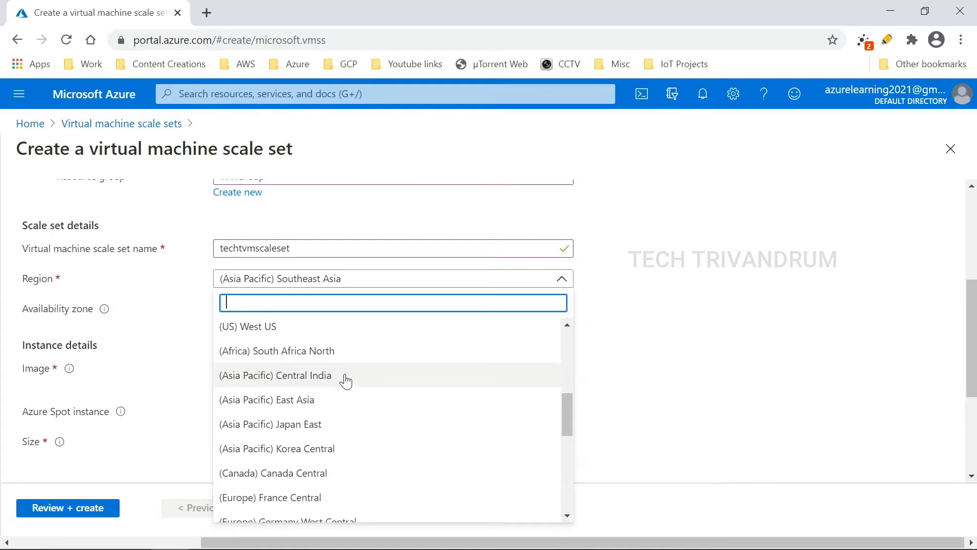
left_click(343, 378)
scroll(661, 316, "down", 2)
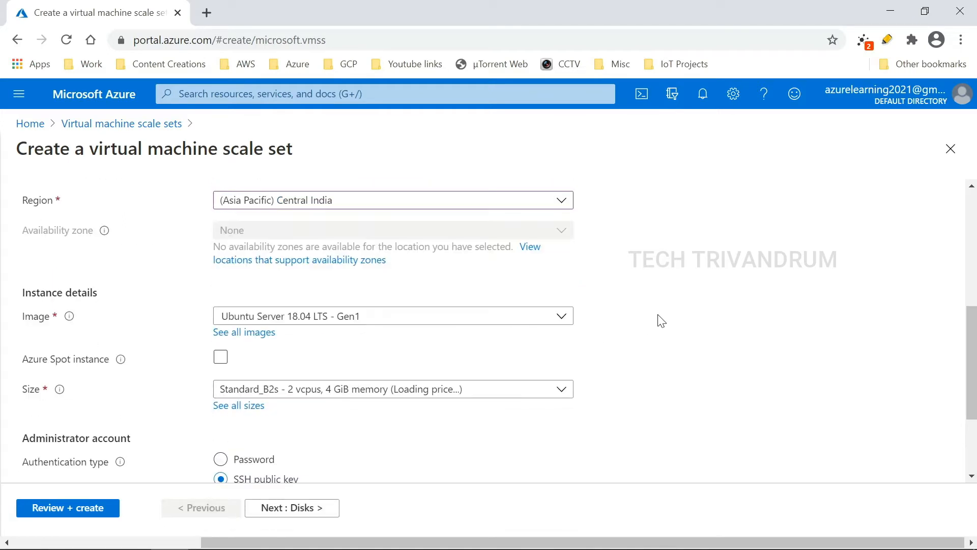
left_click(355, 316)
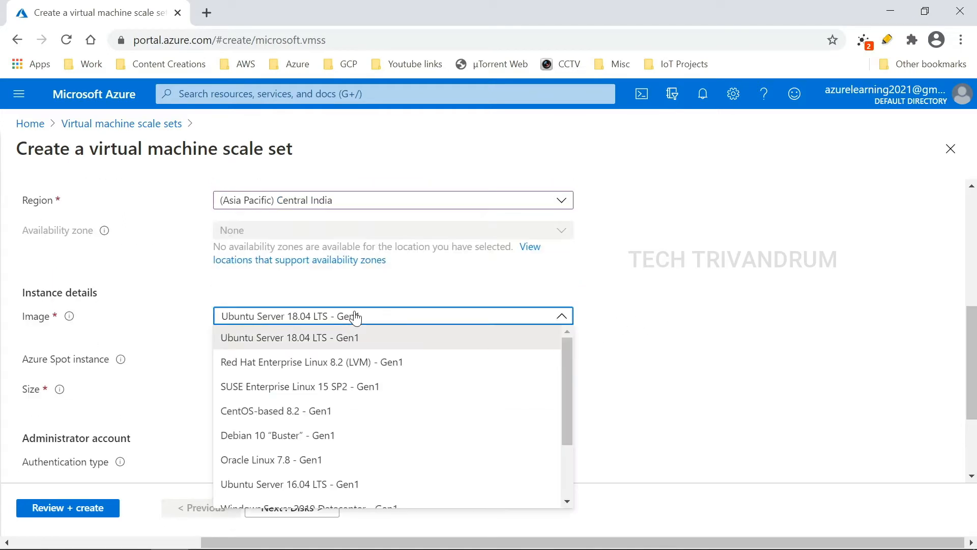
scroll(321, 400, "down", 2)
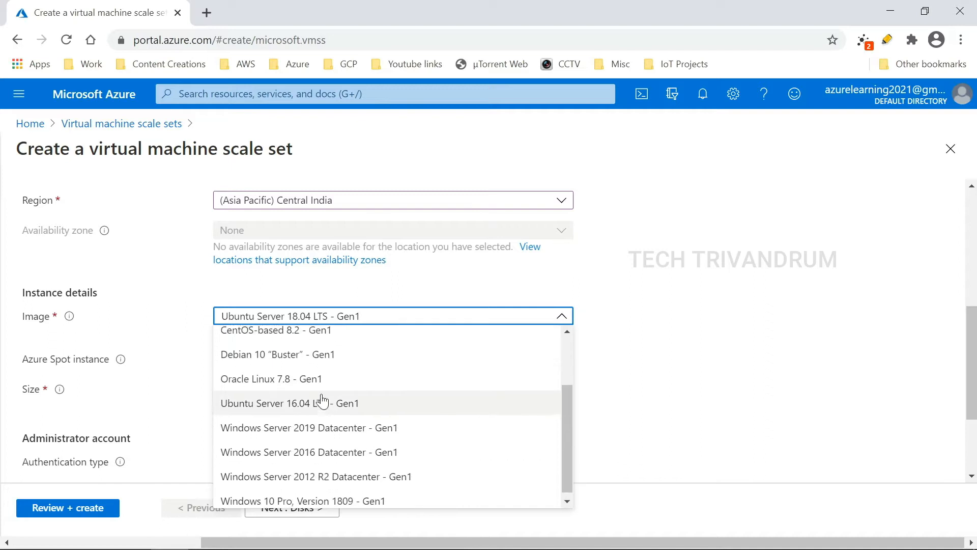
scroll(321, 401, "up", 2)
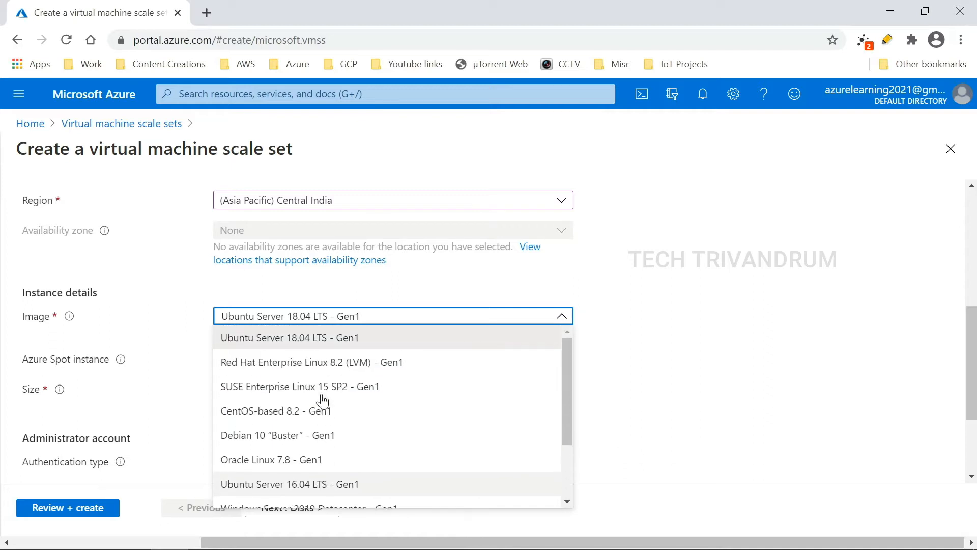
left_click(345, 346)
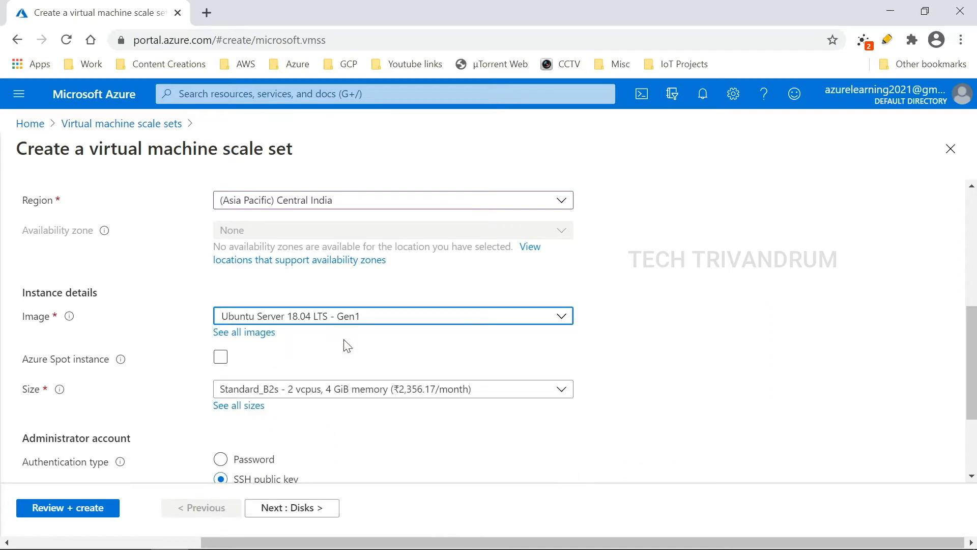
left_click(490, 323)
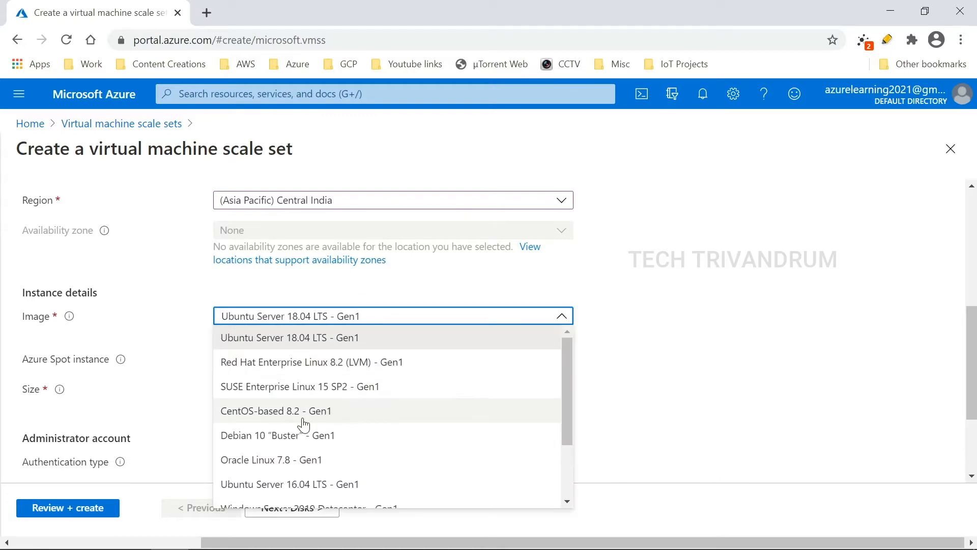
left_click(324, 340)
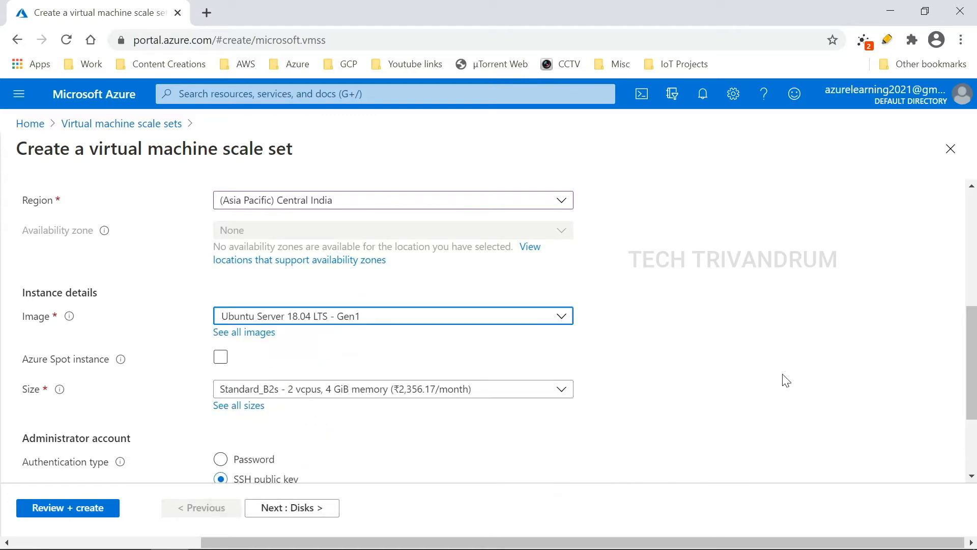
scroll(731, 362, "down", 2)
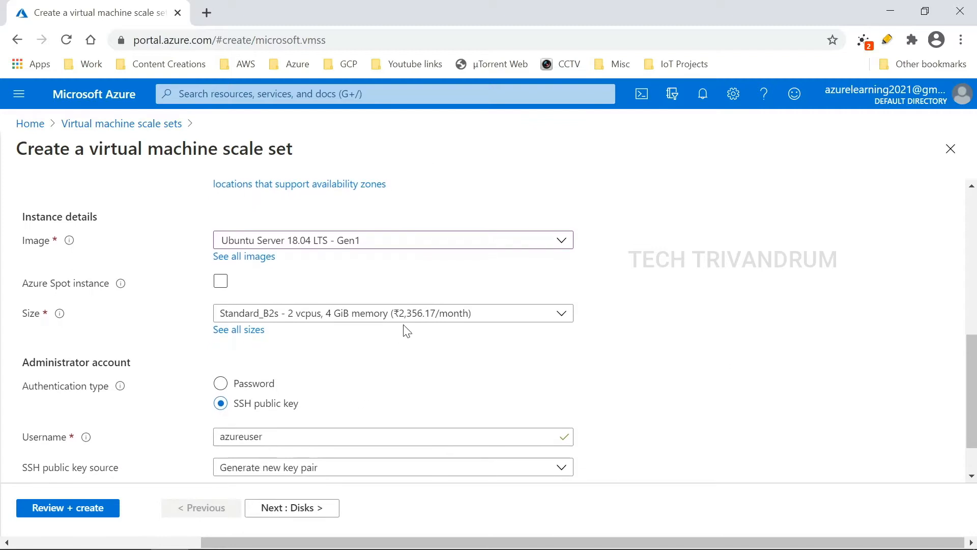
Step: Choose Standard_B1s as the scale set's machine size
left_click(405, 323)
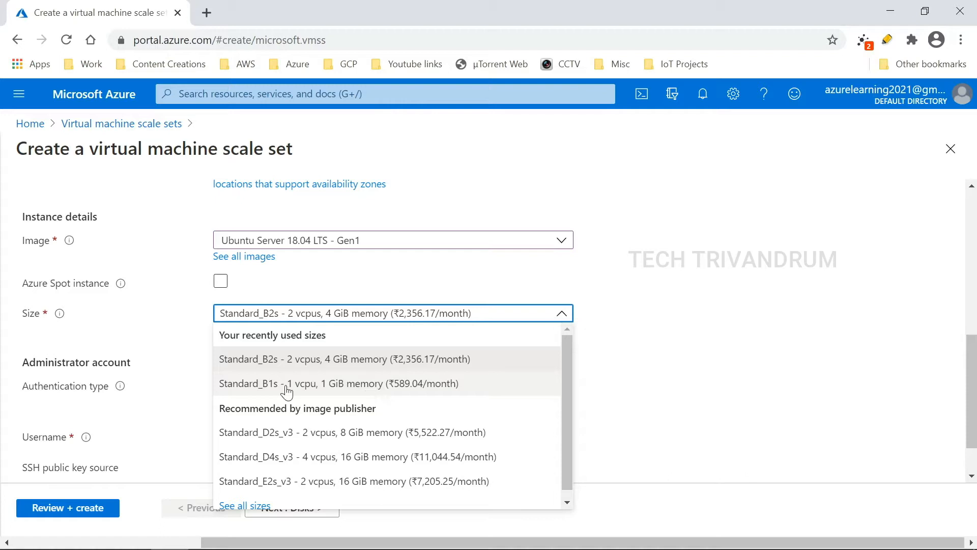
left_click(333, 384)
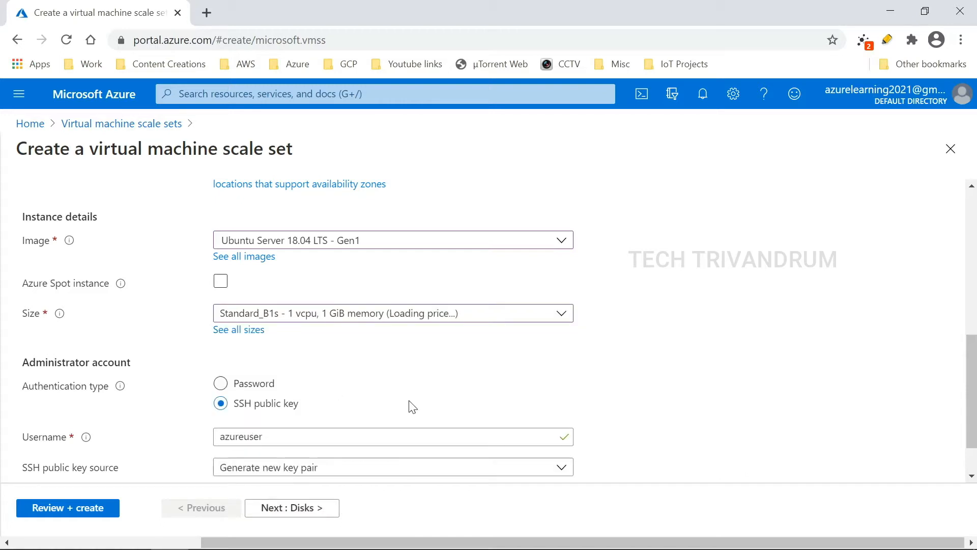
scroll(391, 390, "down", 1)
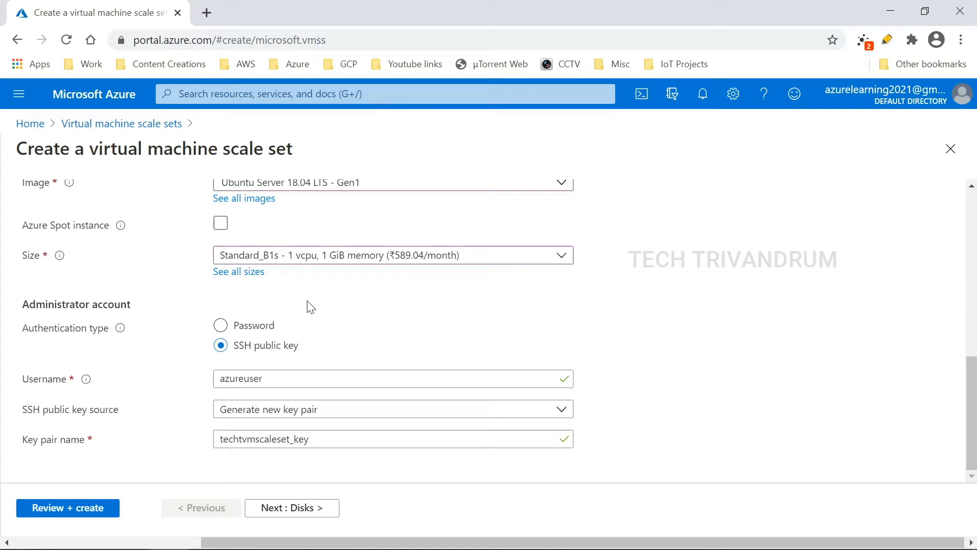
Step: Use password authentication with an administrator username and a confirmed password
left_click(221, 328)
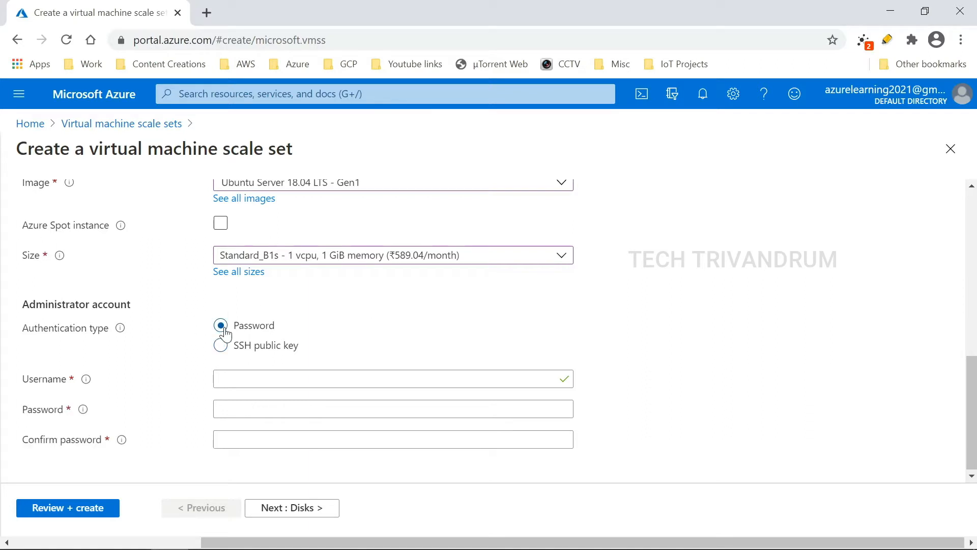
left_click(285, 378)
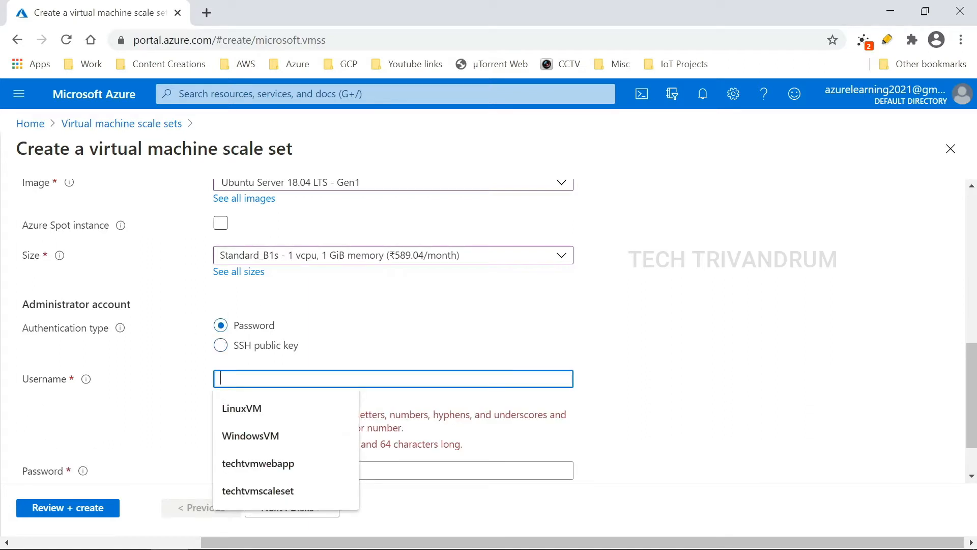
type("Administrator1")
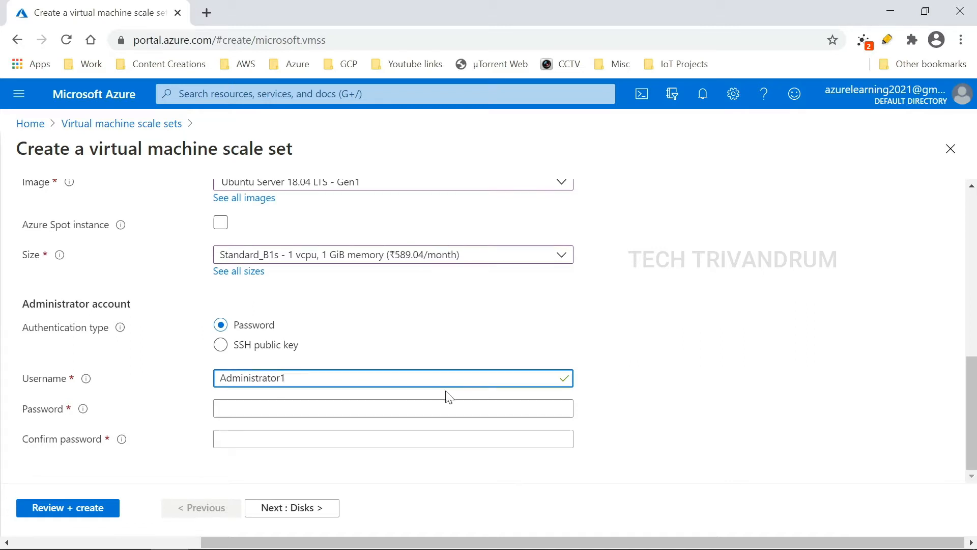
left_click(448, 408)
type("••••••••••••••")
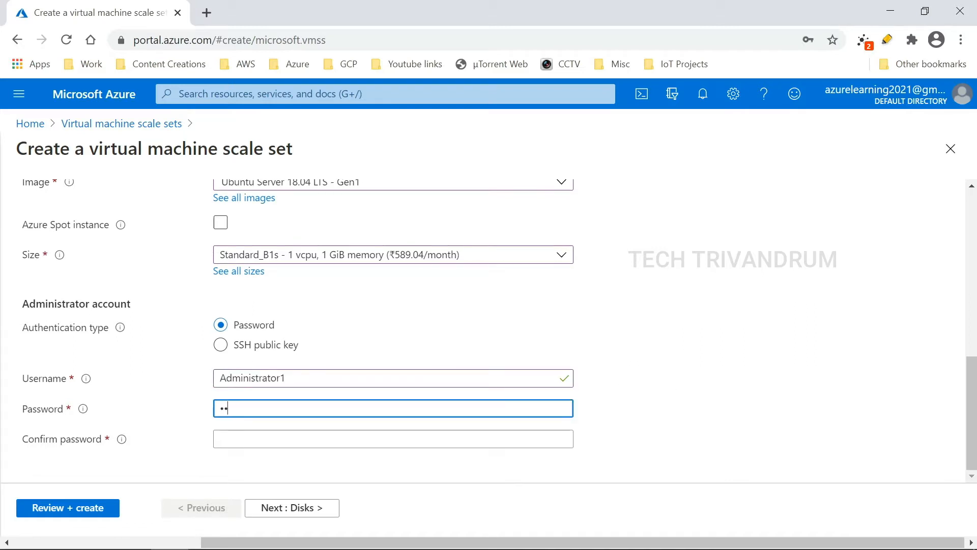
key("Tab")
type("••••••••••••••")
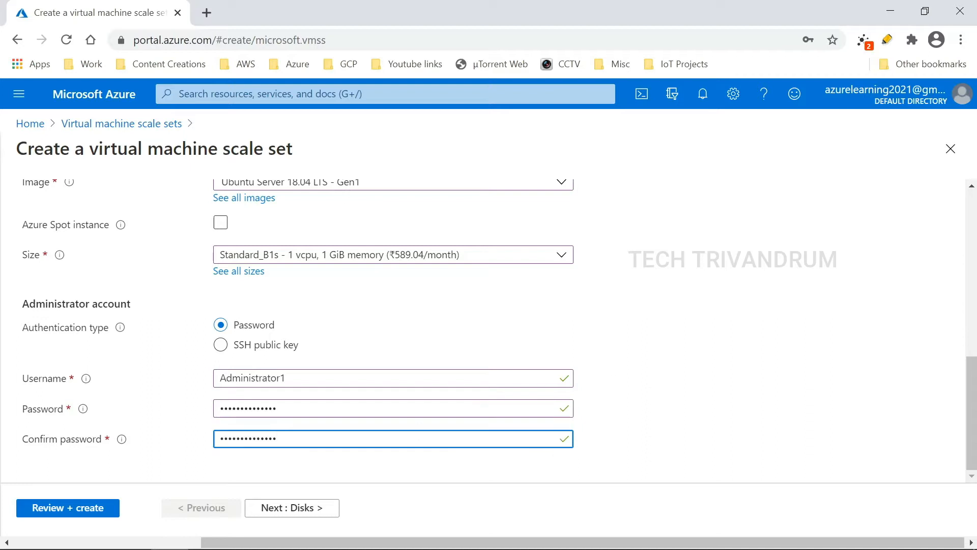
left_click(323, 507)
scroll(342, 327, "down", 2)
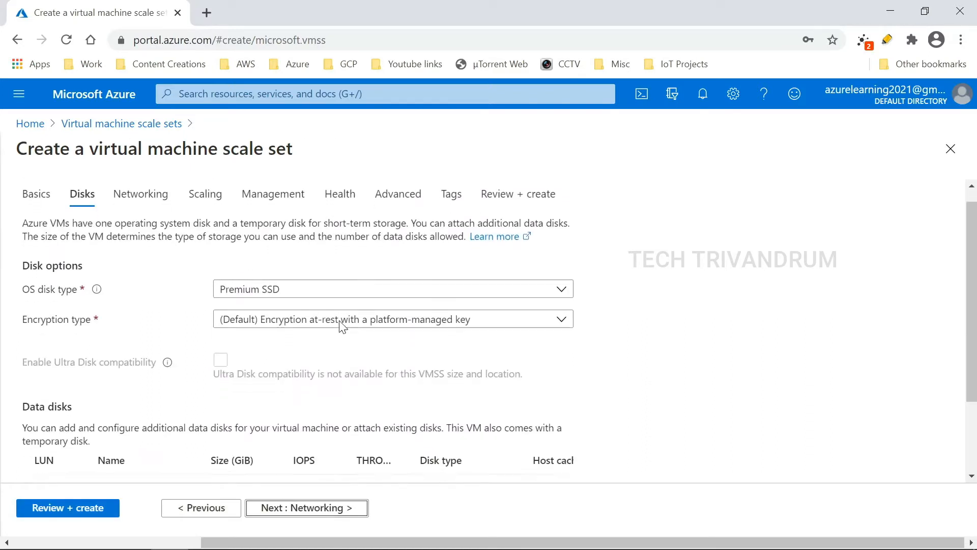
scroll(342, 328, "up", 1)
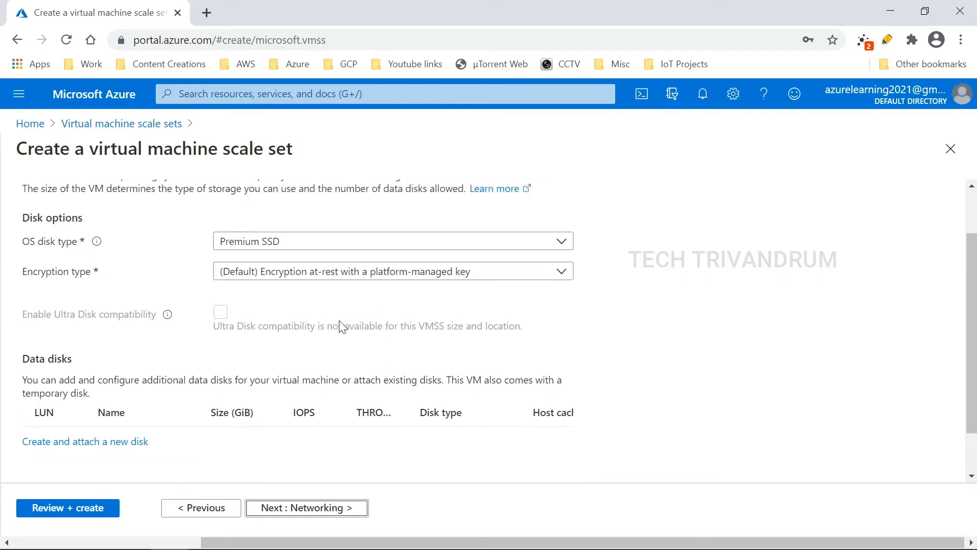
left_click(387, 262)
left_click(386, 262)
left_click(564, 297)
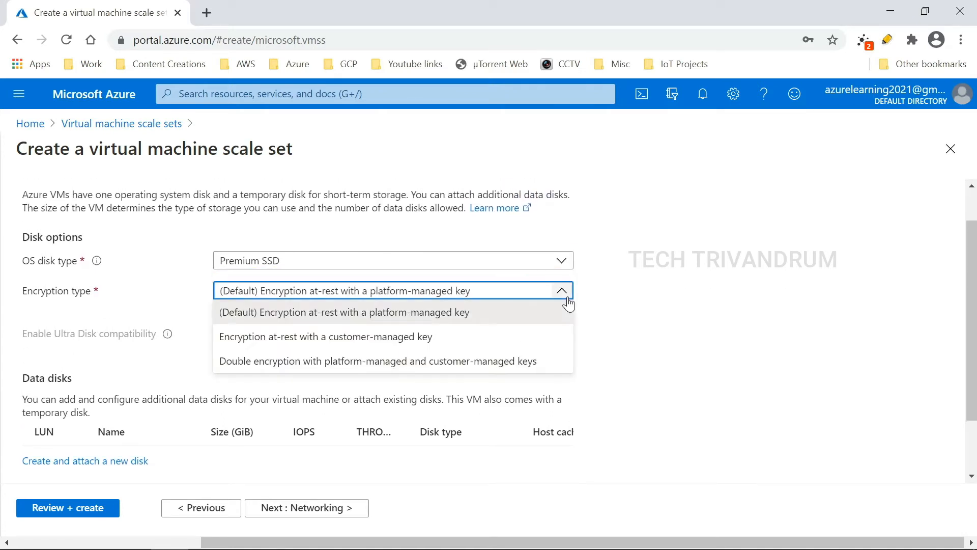
left_click(633, 284)
scroll(661, 277, "down", 1)
left_click(336, 511)
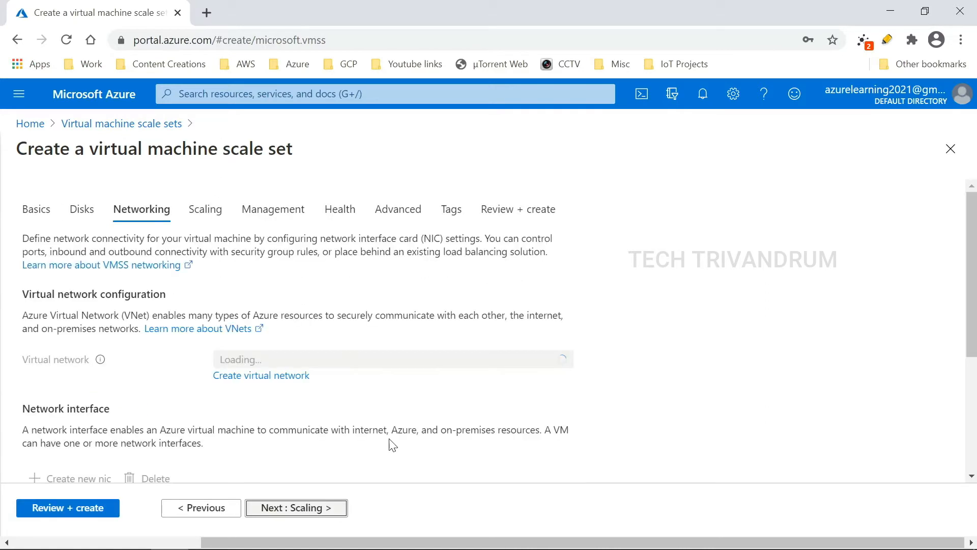
scroll(79, 308, "down", 1)
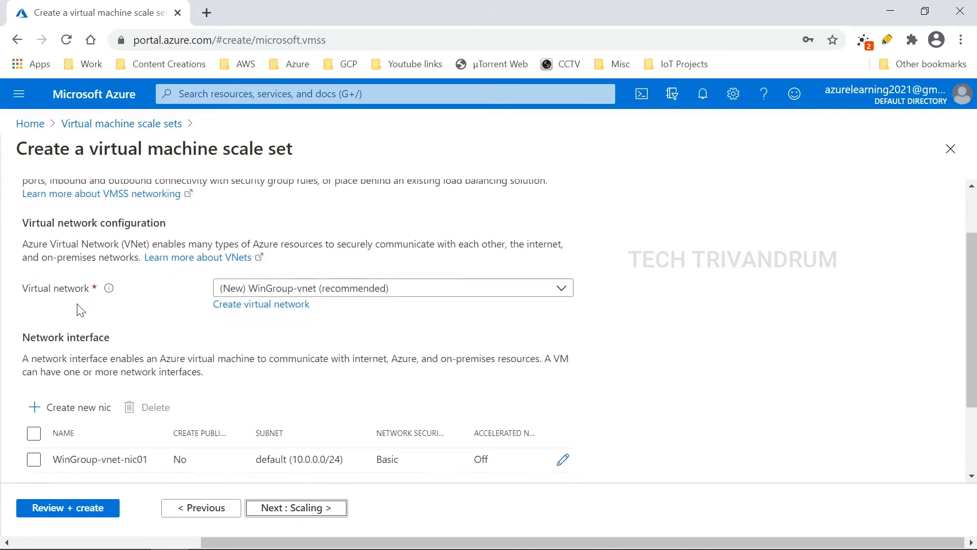
left_click(384, 294)
left_click(384, 294)
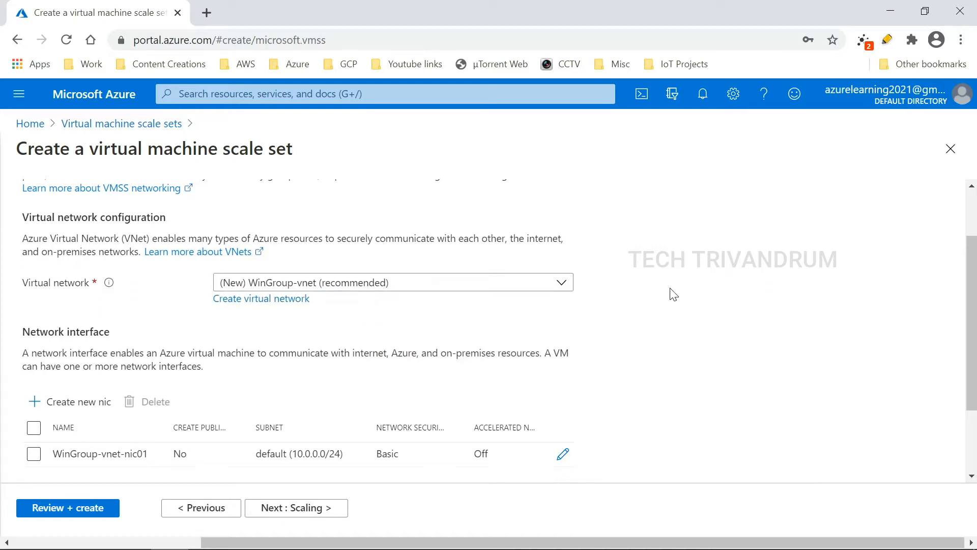
scroll(673, 292, "down", 2)
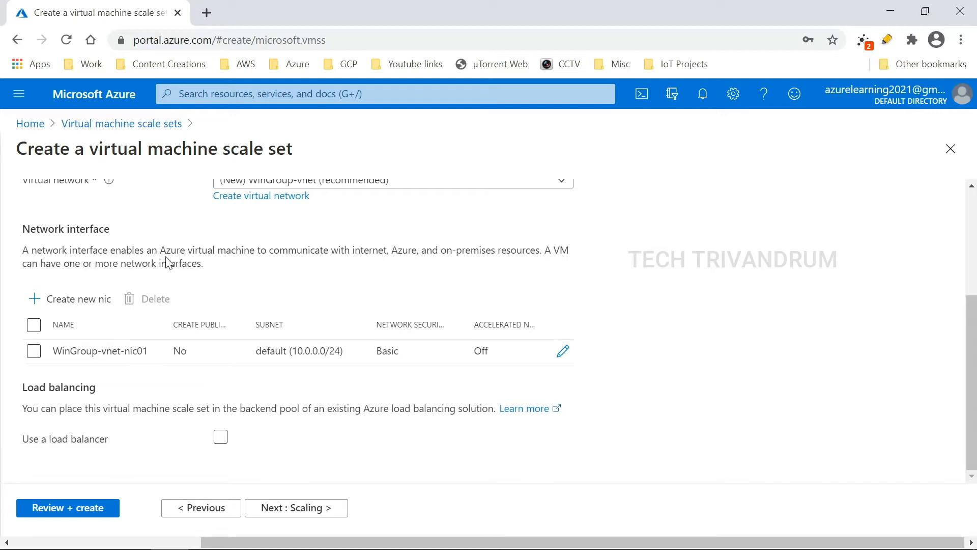
Step: Allow inbound SSH (22) and HTTP (80) ports on the scale set's network interface
left_click(562, 352)
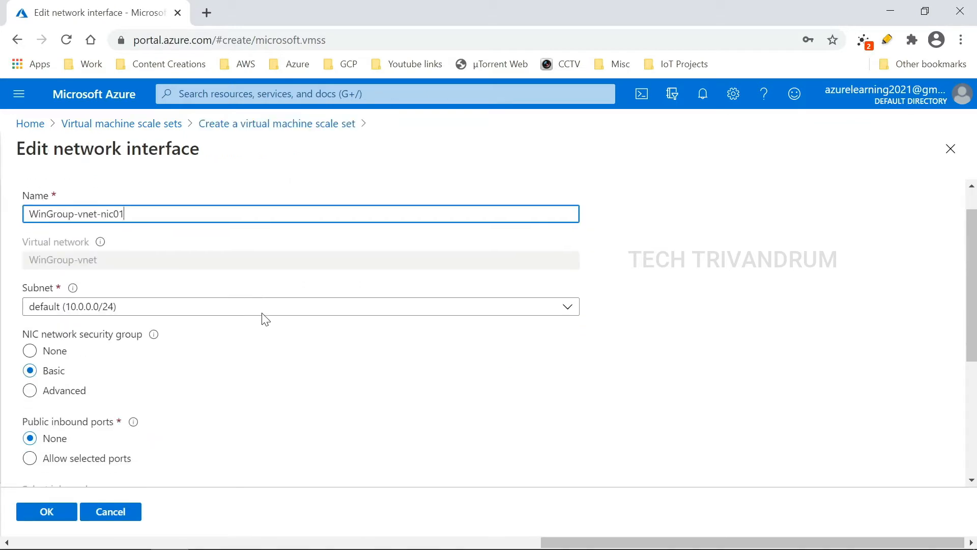
scroll(265, 319, "down", 3)
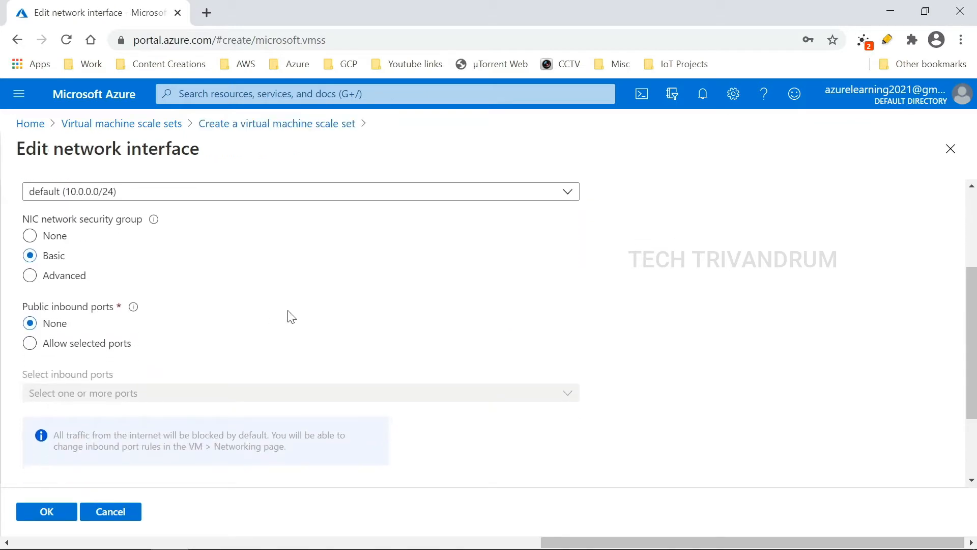
left_click(32, 345)
scroll(190, 334, "down", 1)
left_click(280, 361)
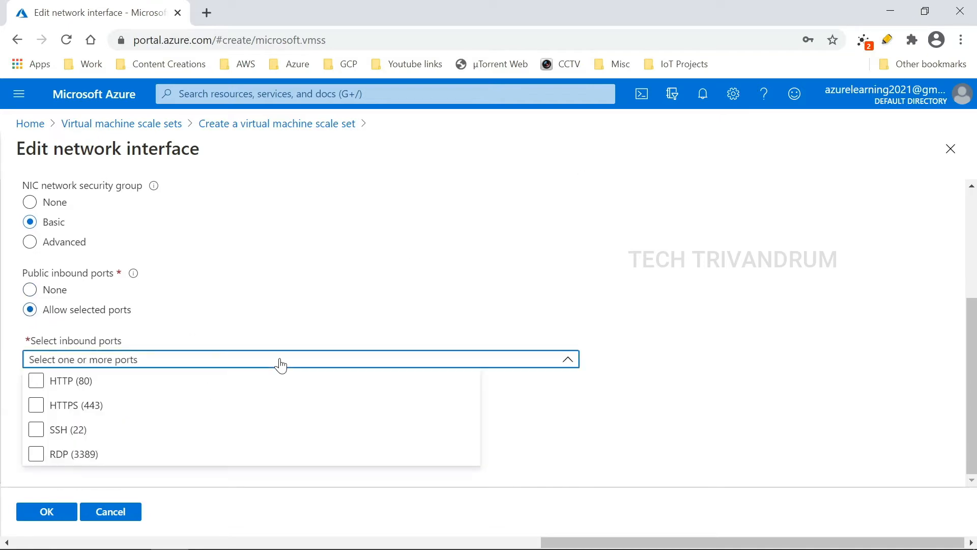
left_click(34, 429)
left_click(97, 388)
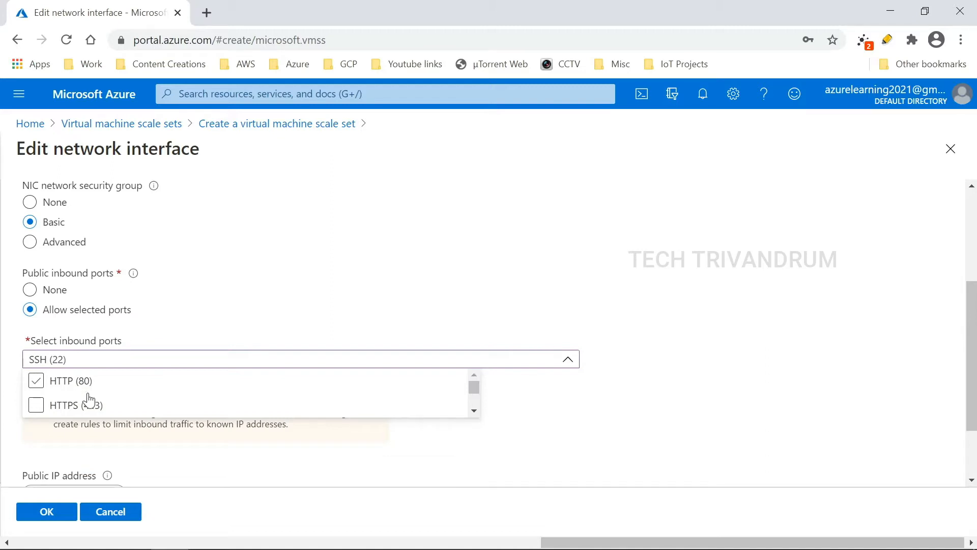
left_click(37, 386)
left_click(697, 366)
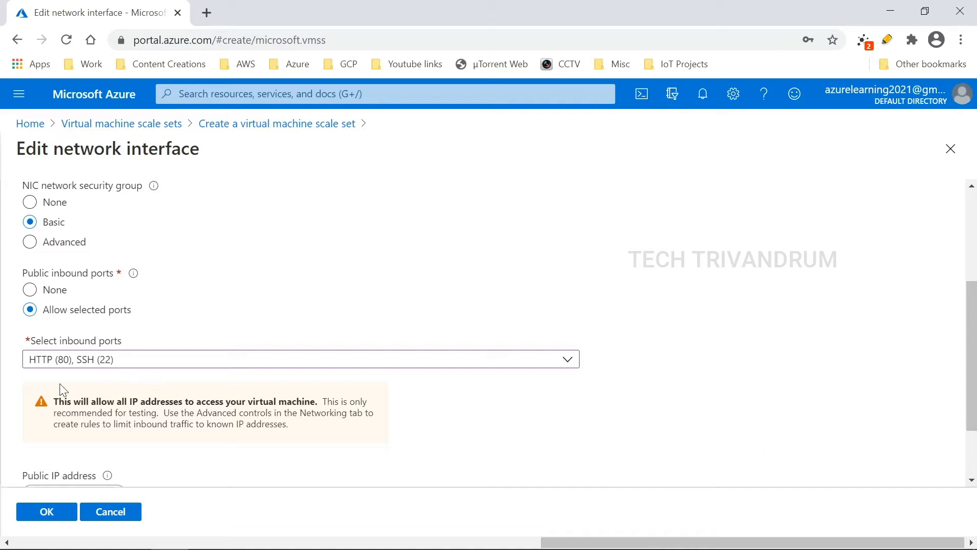
Step: Enable a public IP address on the network interface and save the NIC settings
scroll(23, 400, "down", 2)
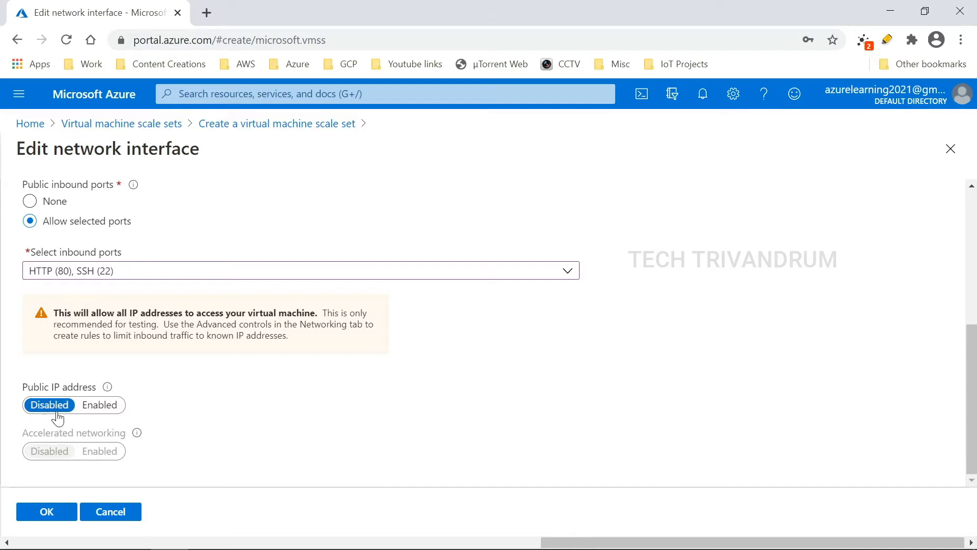
left_click(100, 405)
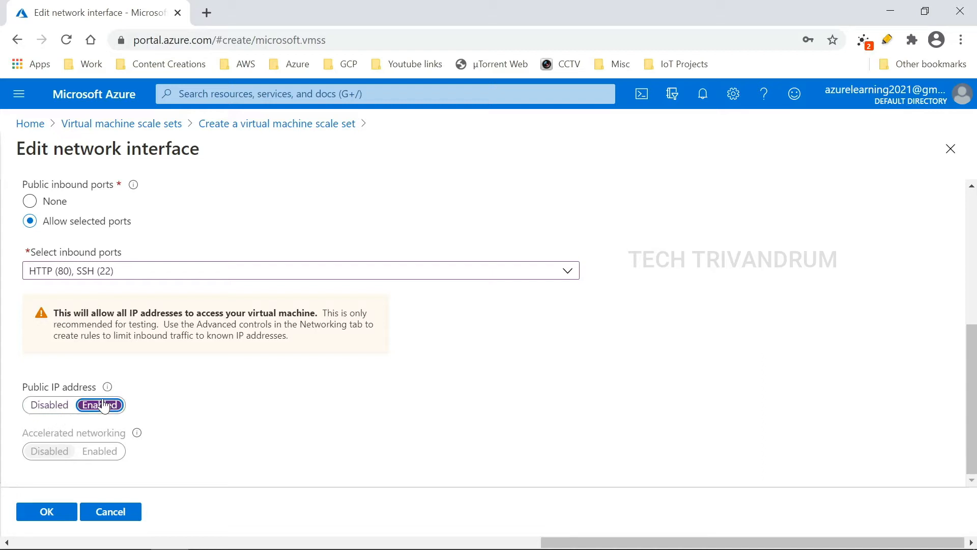
left_click(54, 511)
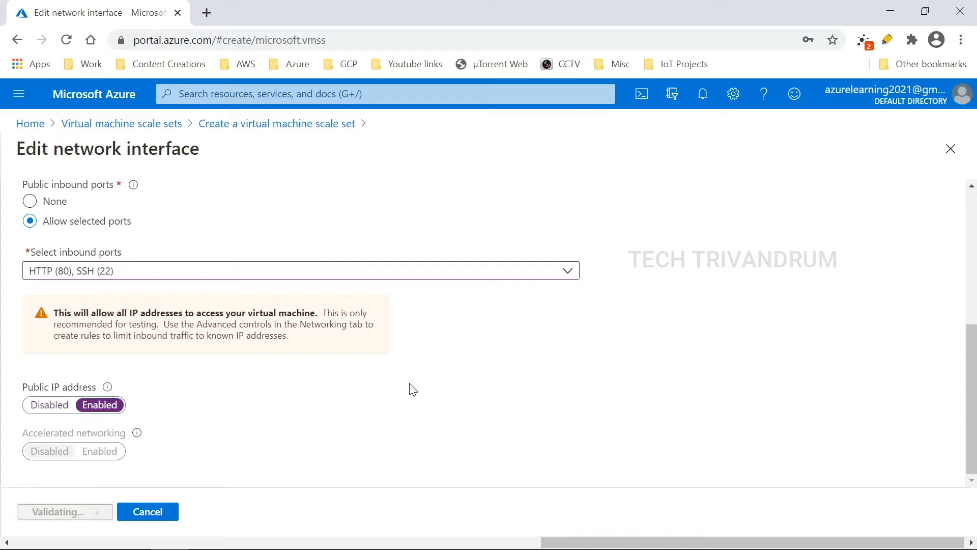
scroll(285, 375, "up", 3)
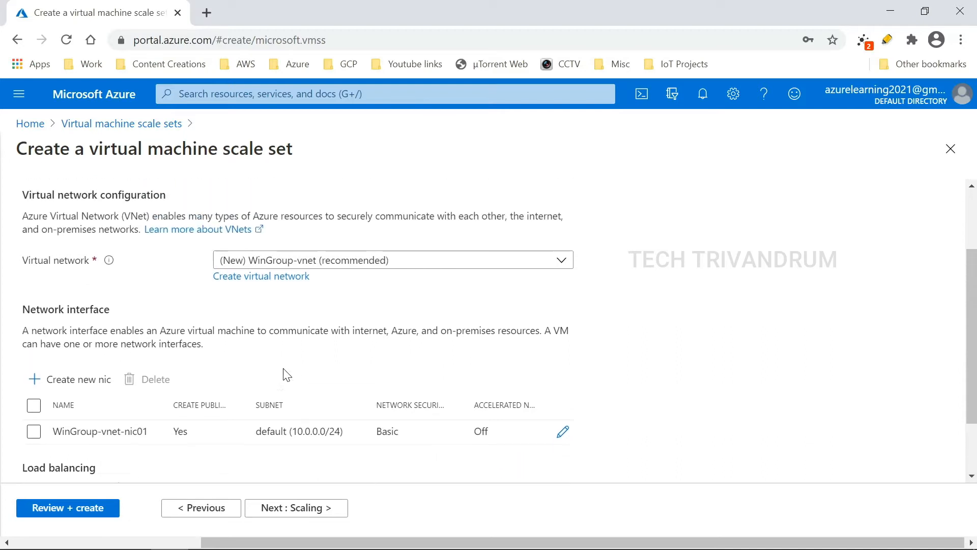
scroll(232, 387, "down", 3)
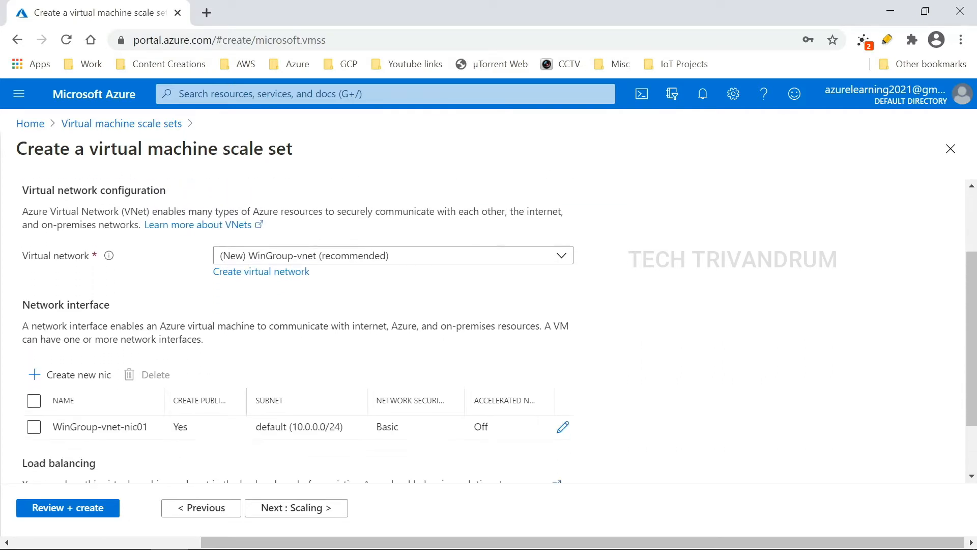
scroll(295, 336, "up", 3)
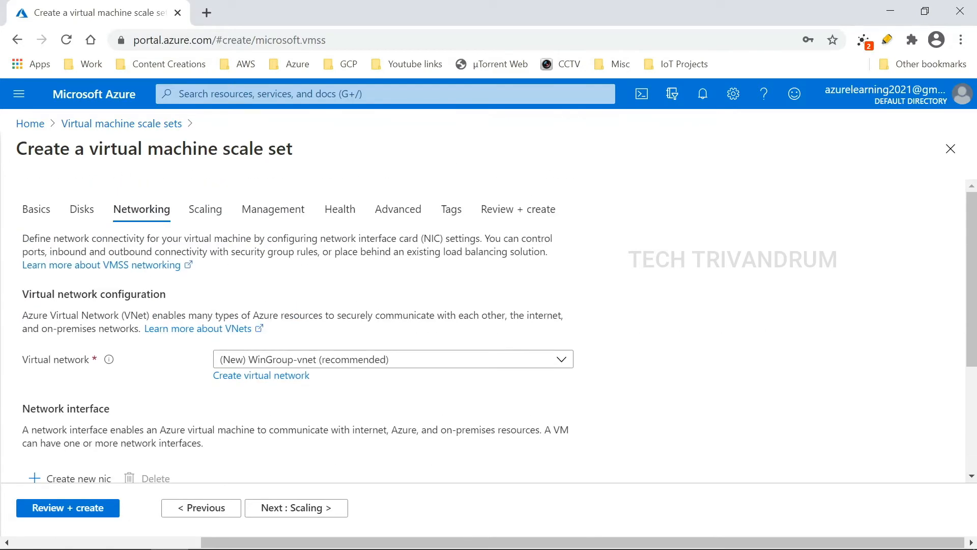
scroll(295, 331, "down", 3)
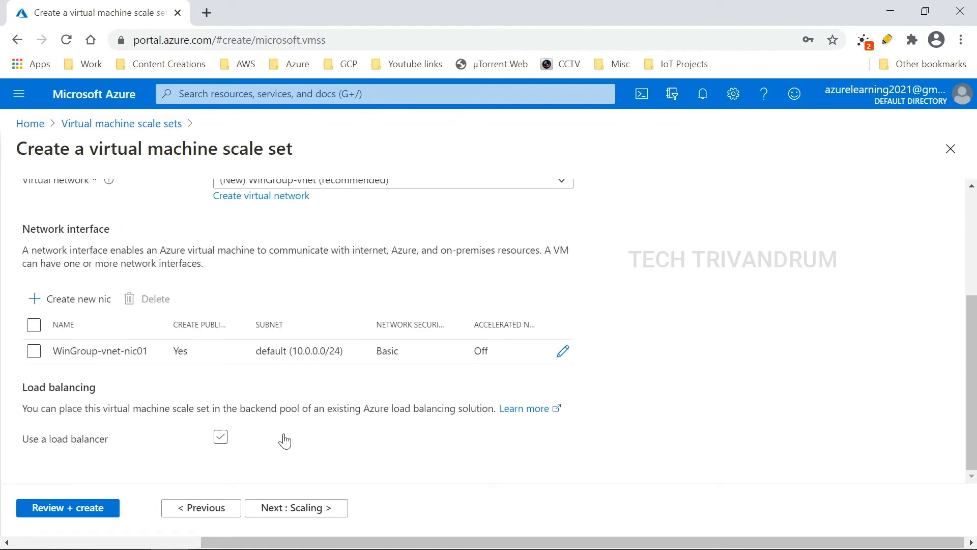
left_click(301, 509)
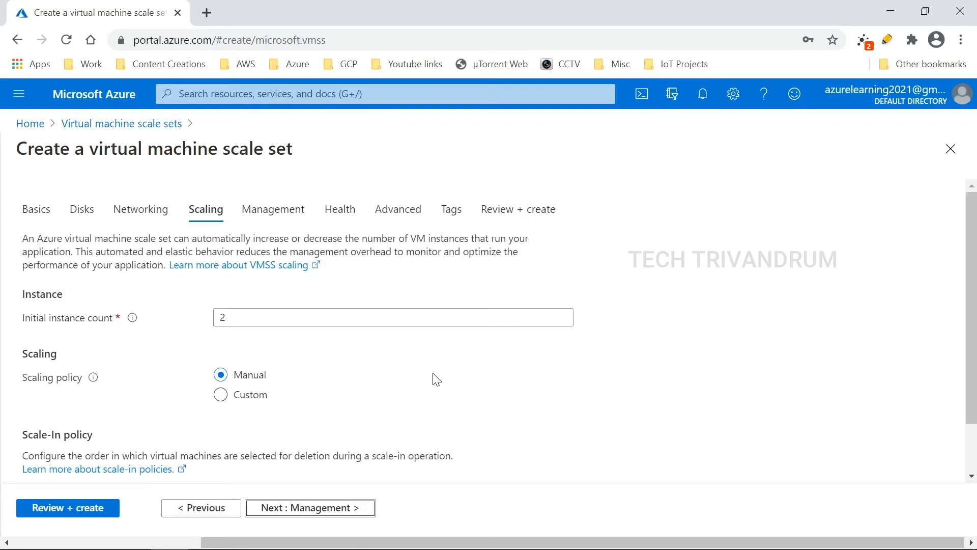
Step: Change the initial instance count from 2 to 1
scroll(249, 374, "down", 1)
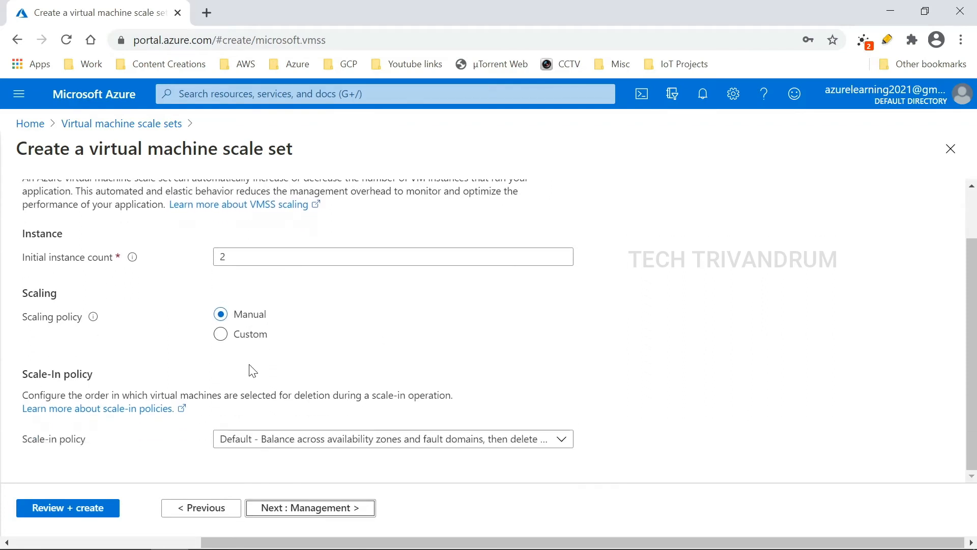
scroll(250, 364, "up", 1)
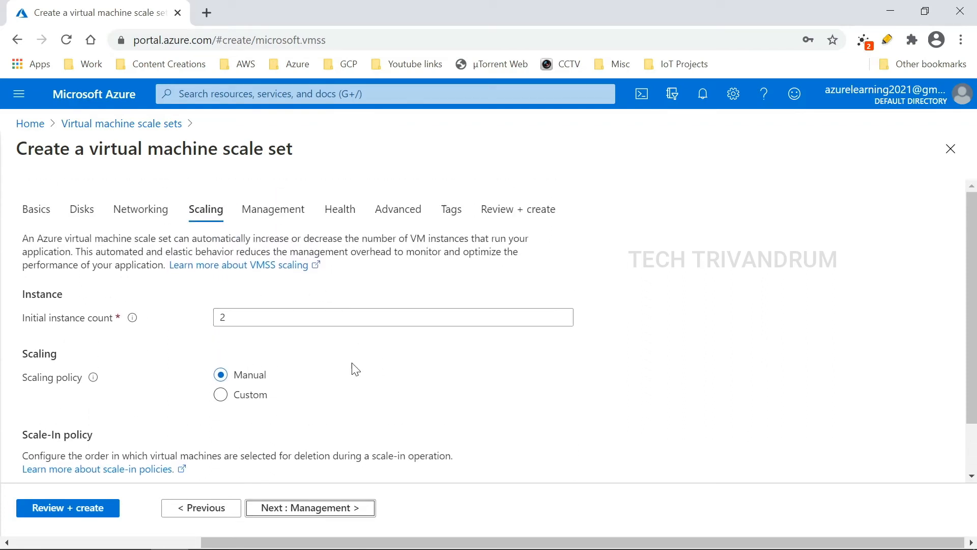
left_click(226, 317)
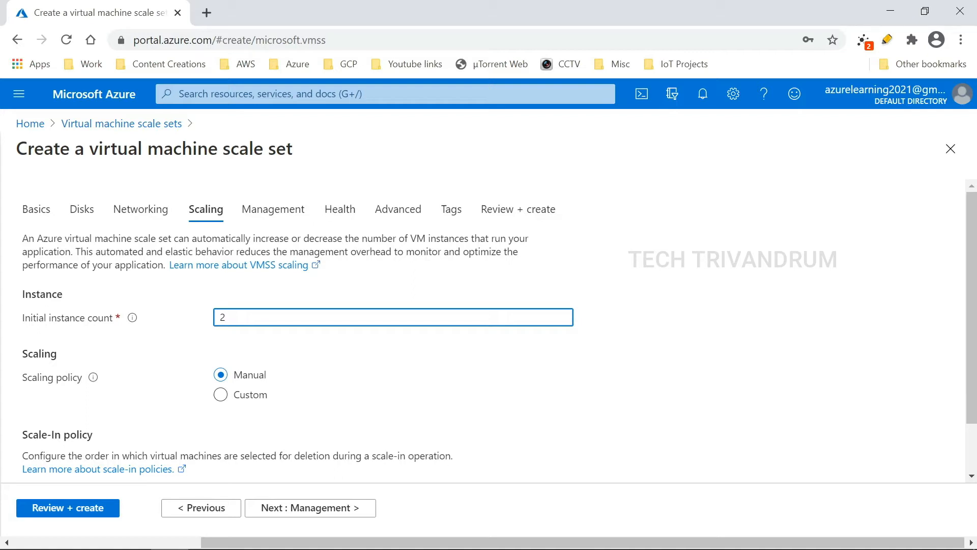
key("BackSpace")
type("1")
scroll(312, 323, "down", 1)
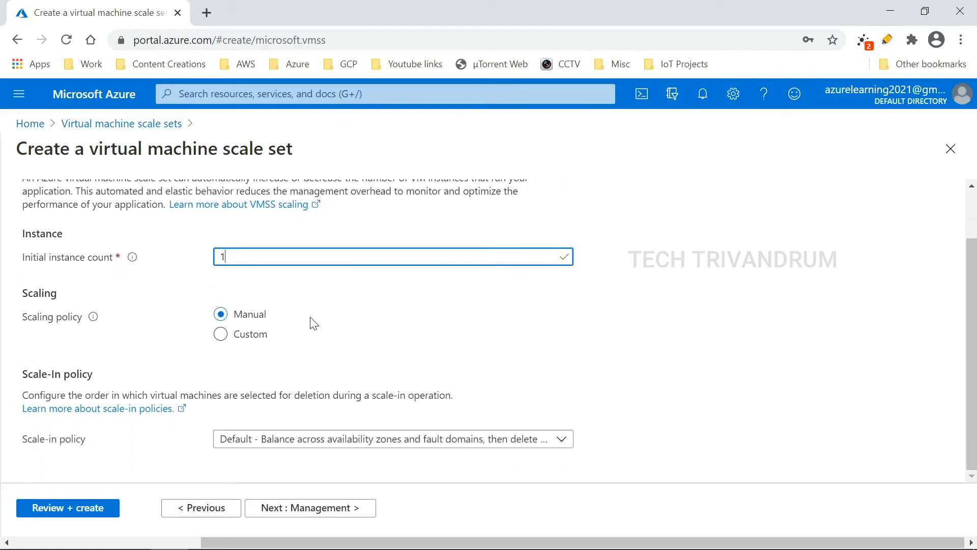
Step: Switch to a Custom scaling policy with minimum 1 and maximum 3 instances
left_click(221, 334)
scroll(139, 371, "down", 1)
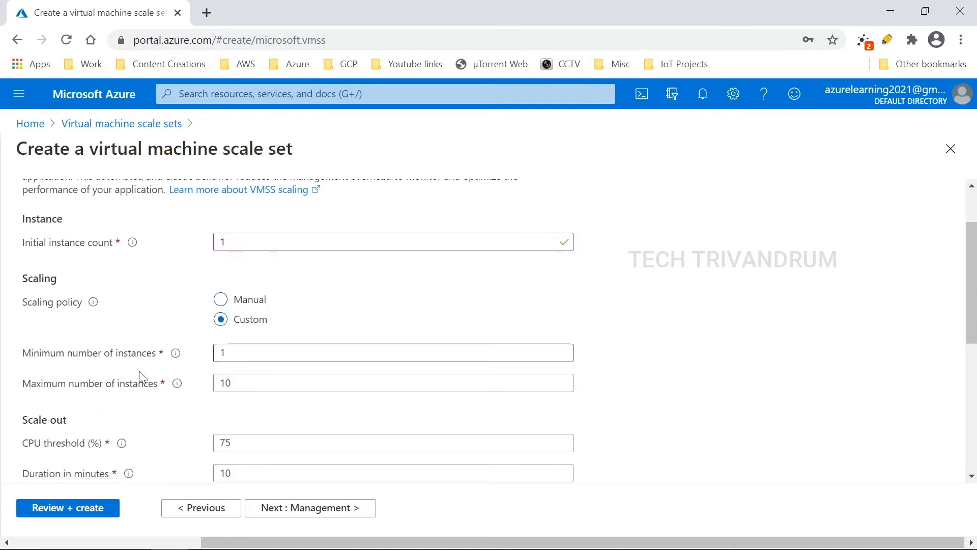
scroll(142, 377, "down", 2)
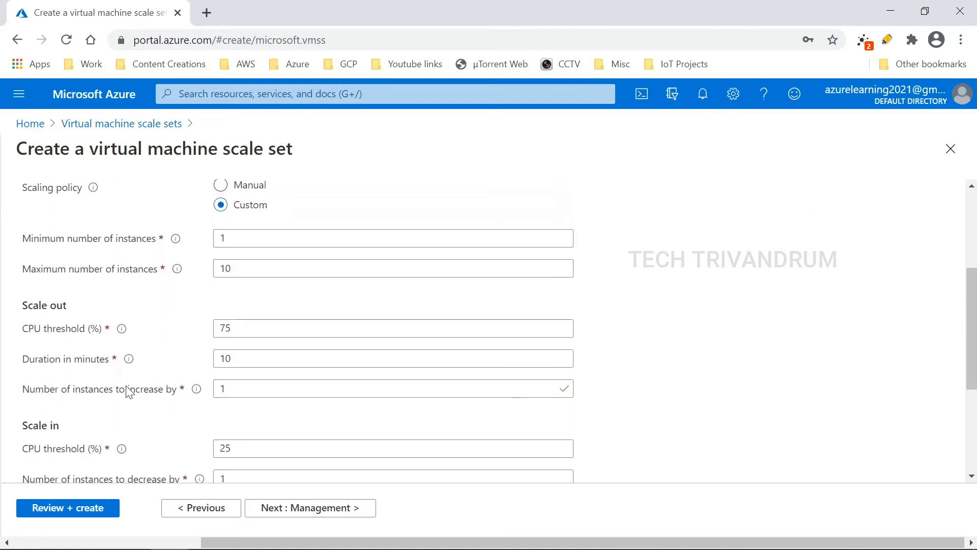
scroll(128, 393, "up", 2)
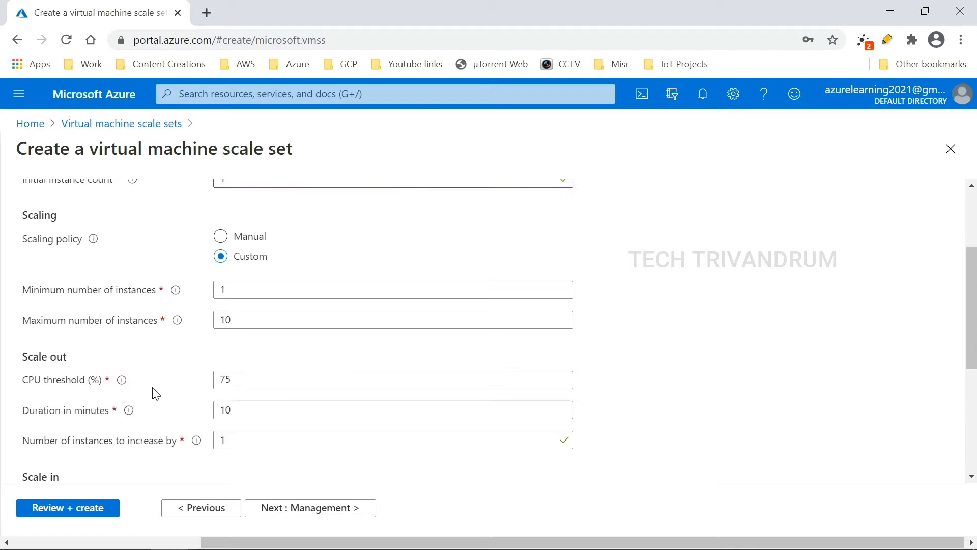
mouse_move(178, 297)
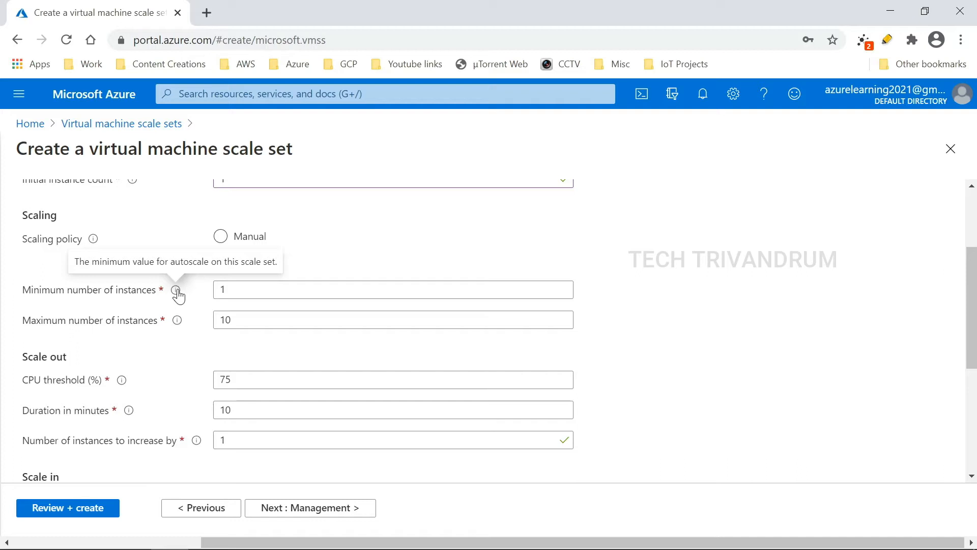
left_click(229, 290)
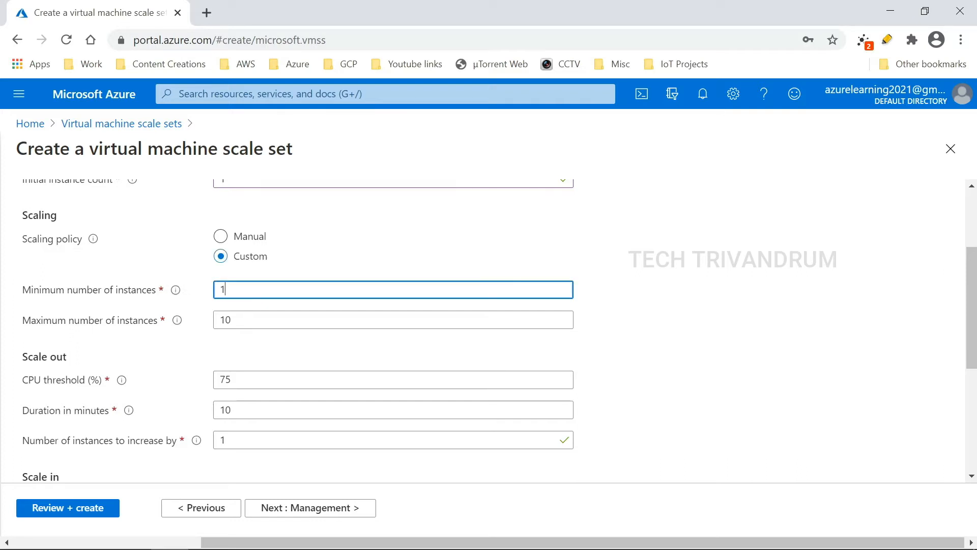
left_click(240, 320)
key("ctrl+a")
type("3")
left_click(662, 319)
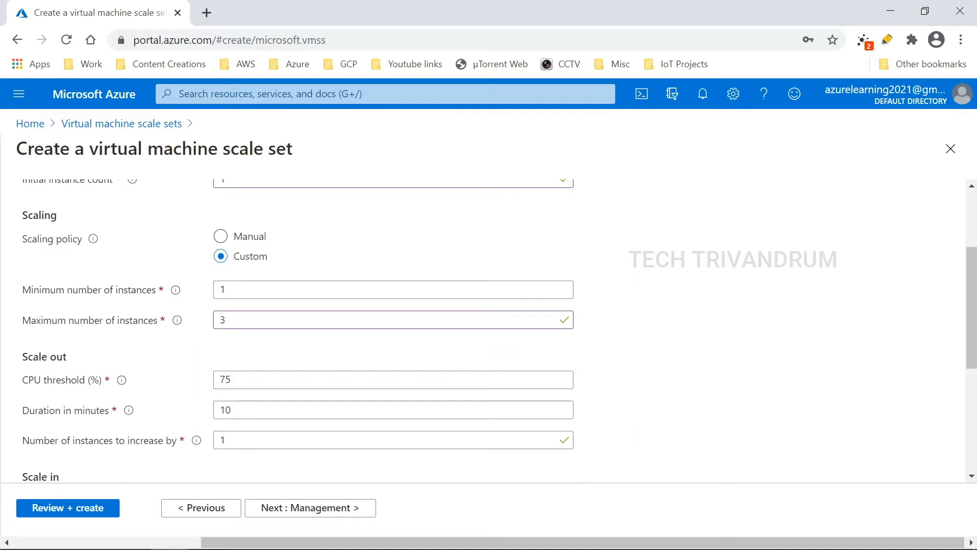
scroll(651, 289, "down", 3)
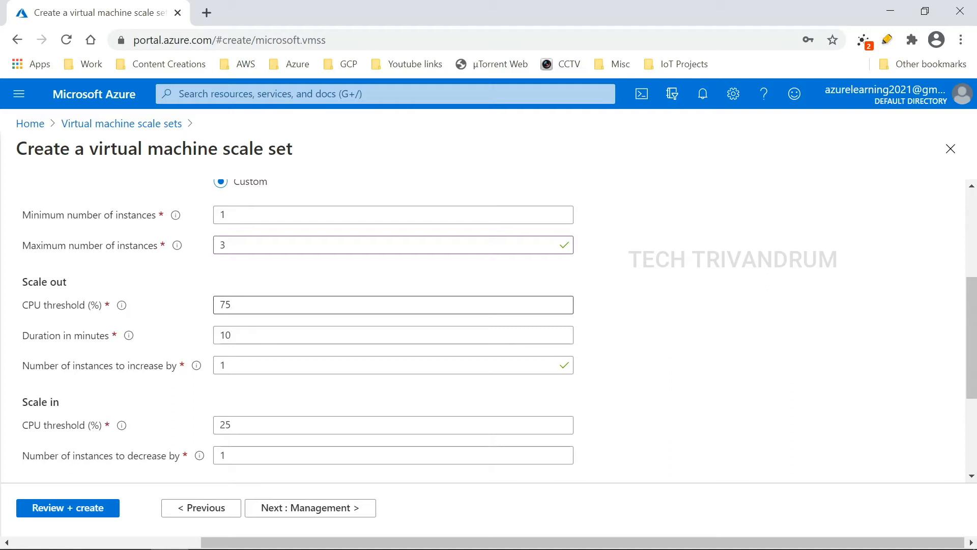
Step: Set the scale-out CPU threshold to 70% with a 5-minute duration
left_click(232, 305)
key("BackSpace")
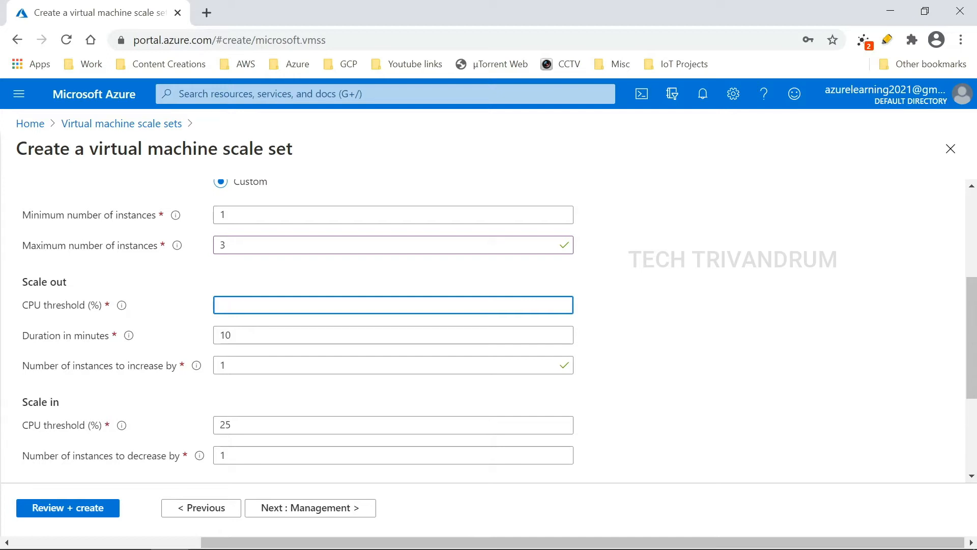
type("60")
key("BackSpace")
type("5")
key("BackSpace")
key("BackSpace")
type("70")
left_click(314, 334)
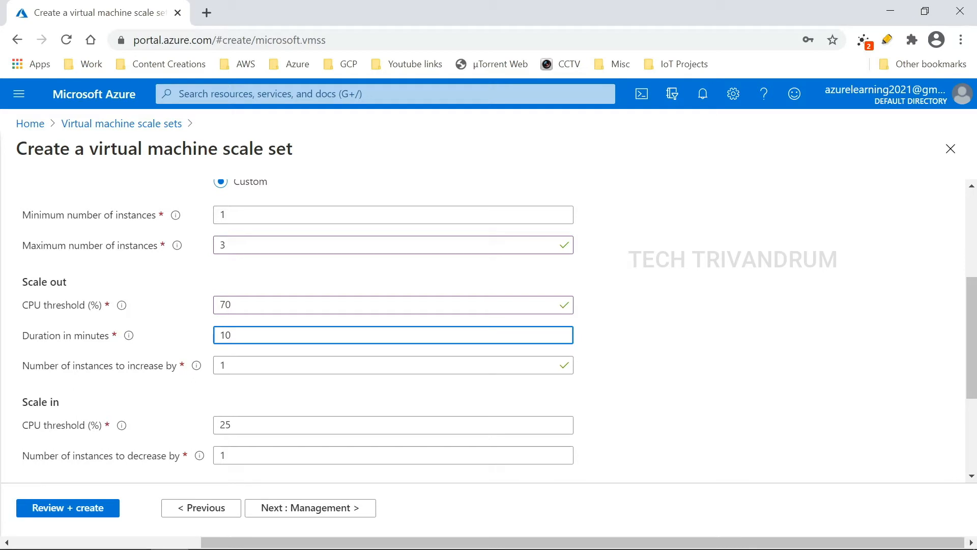
key("BackSpace")
key("BackSpace")
type("5")
left_click(224, 365)
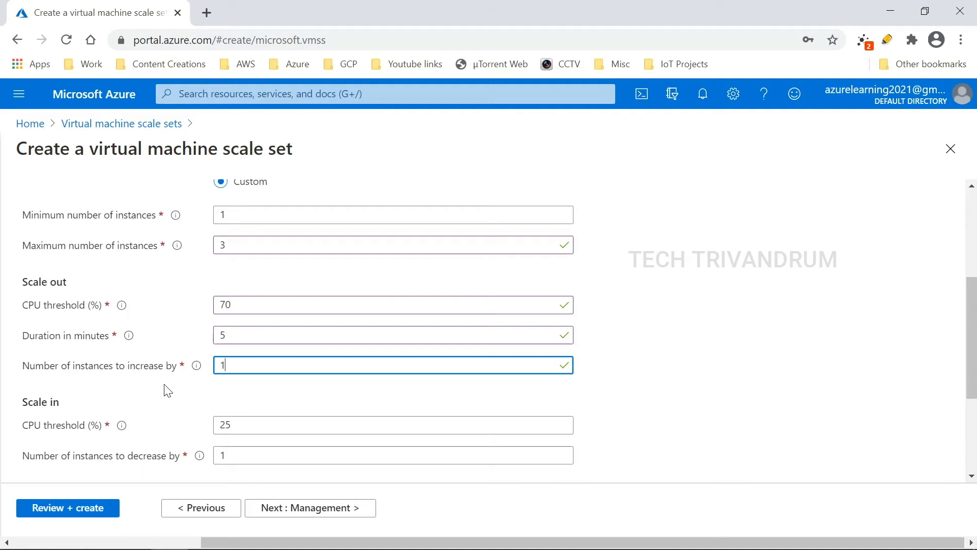
Step: Confirm the scale-in rule removes 1 instance at a time below 25% CPU
scroll(165, 390, "down", 3)
scroll(166, 390, "up", 2)
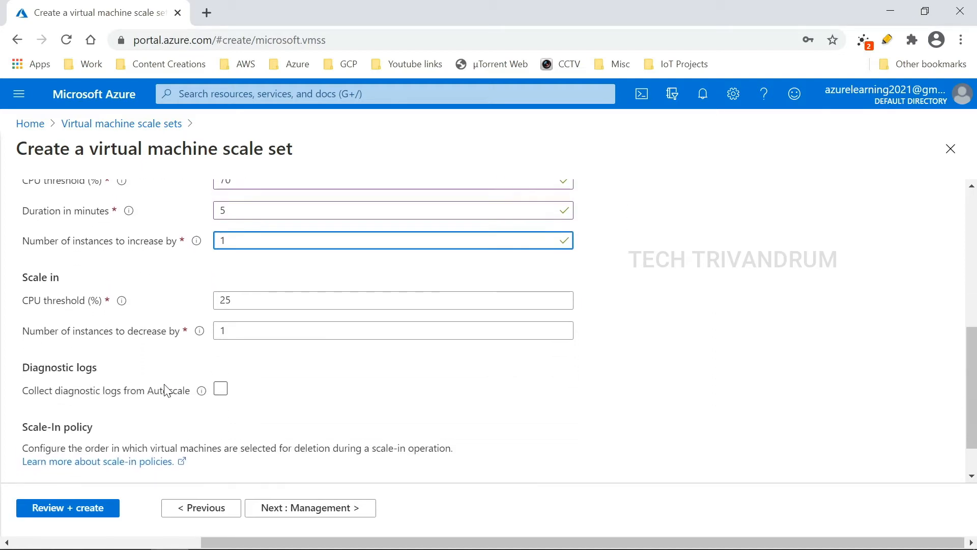
scroll(165, 390, "down", 1)
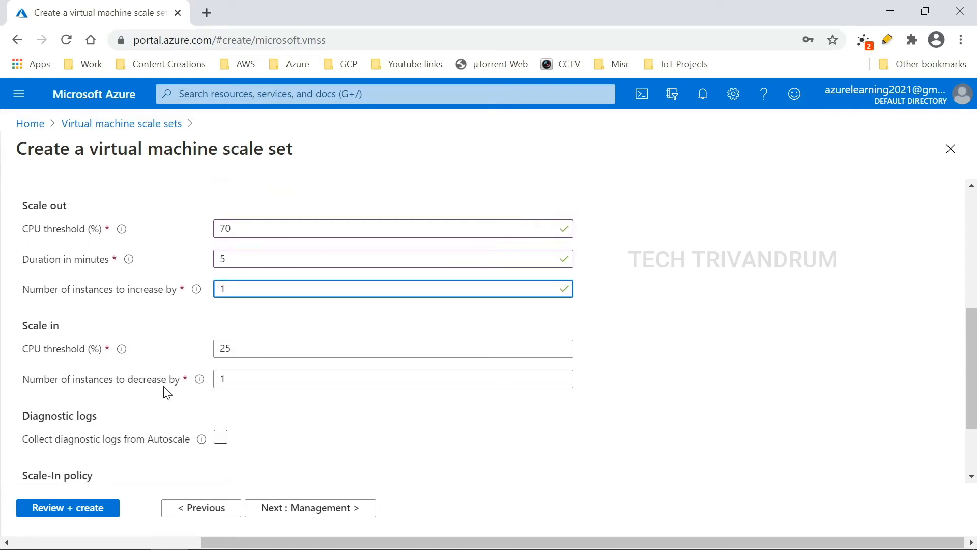
scroll(165, 390, "down", 2)
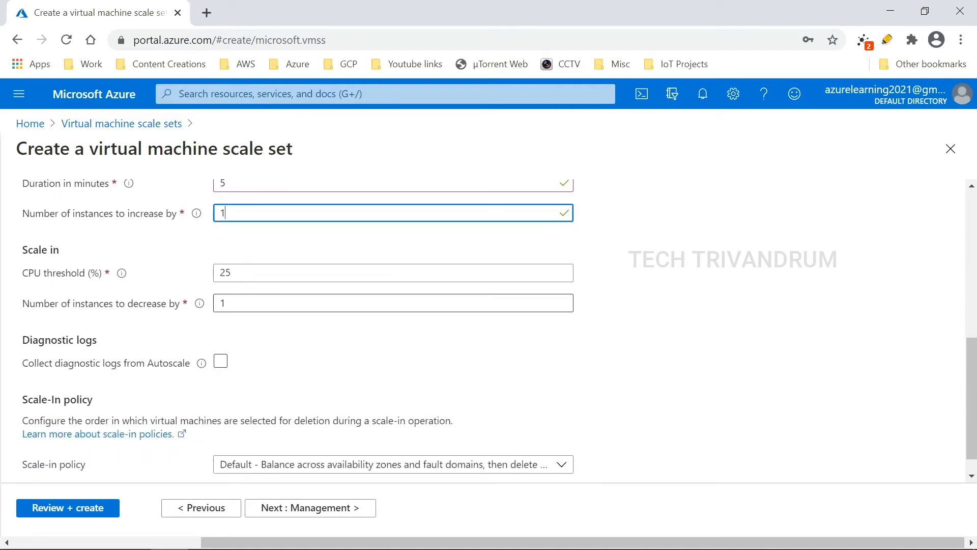
left_click(285, 303)
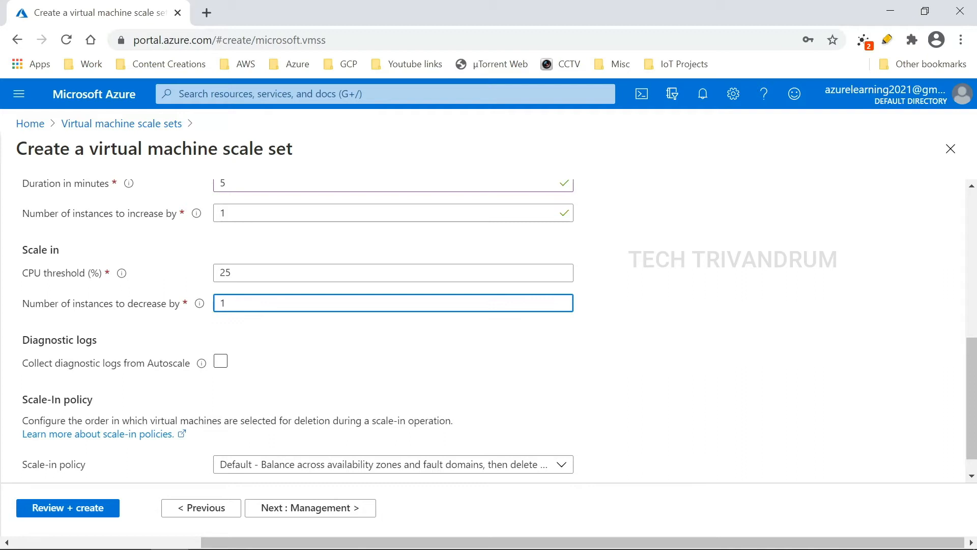
scroll(349, 362, "down", 1)
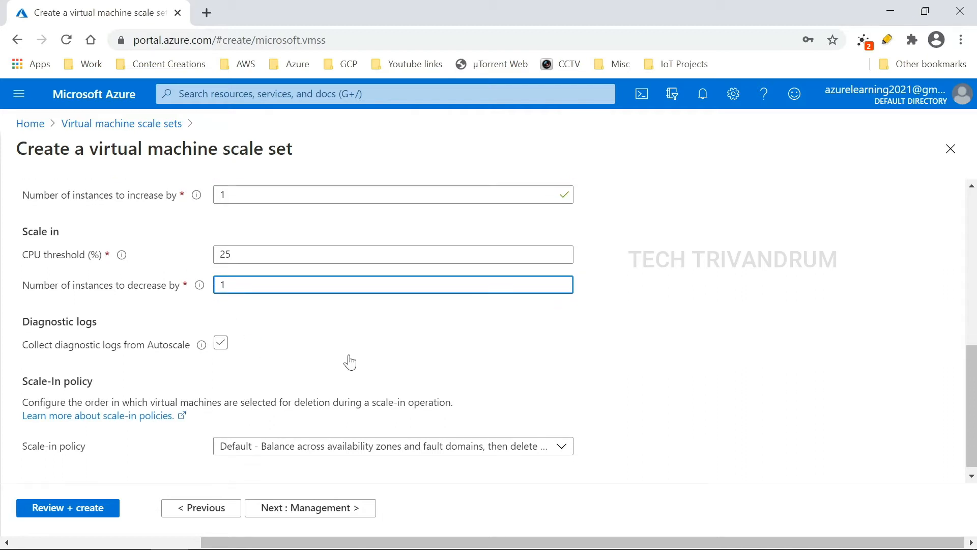
scroll(283, 349, "up", 5)
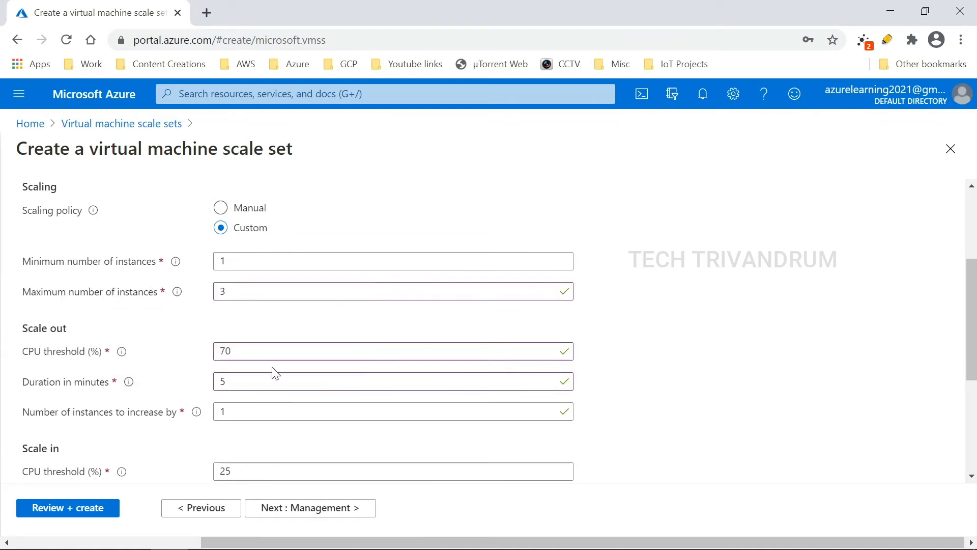
scroll(303, 362, "down", 2)
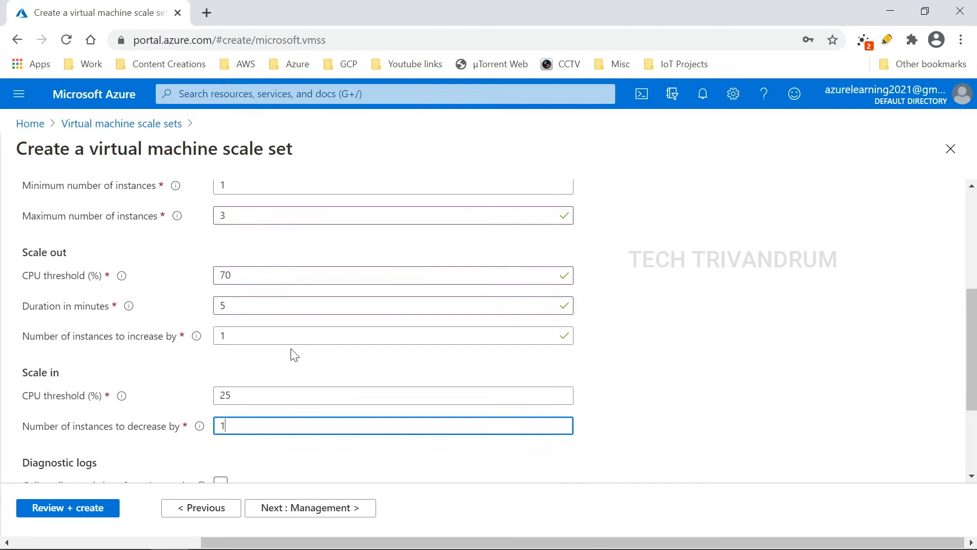
left_click(623, 340)
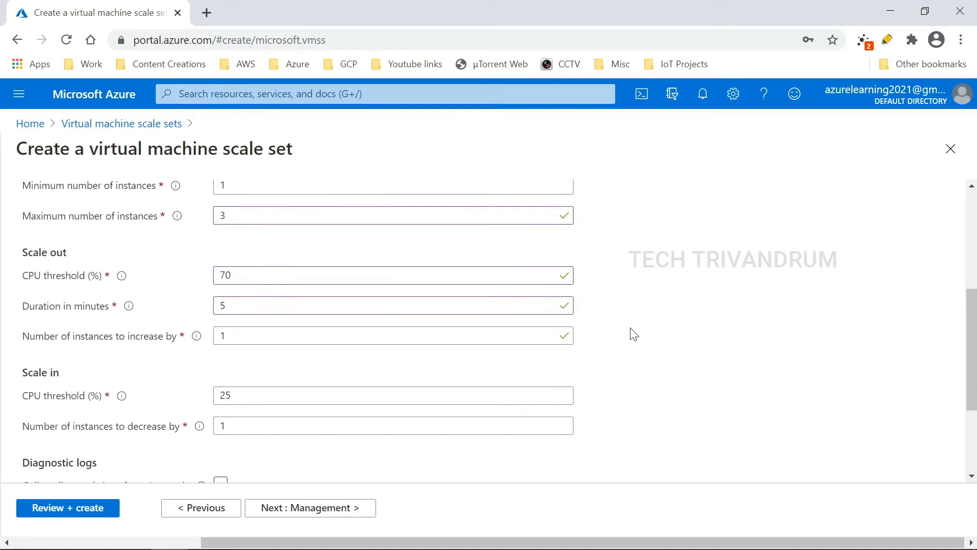
scroll(630, 336, "down", 3)
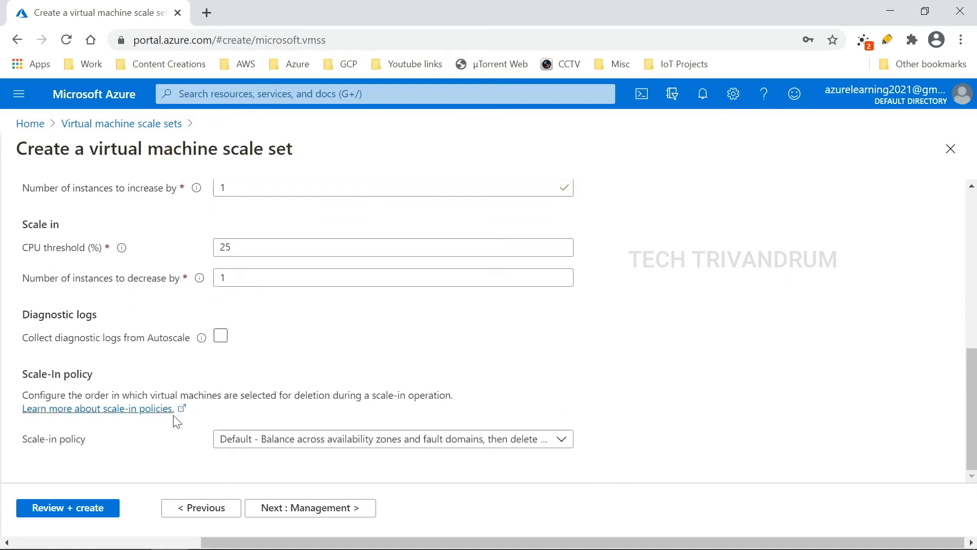
Step: On Management, disable boot diagnostics and keep Manual as the upgrade mode
left_click(319, 515)
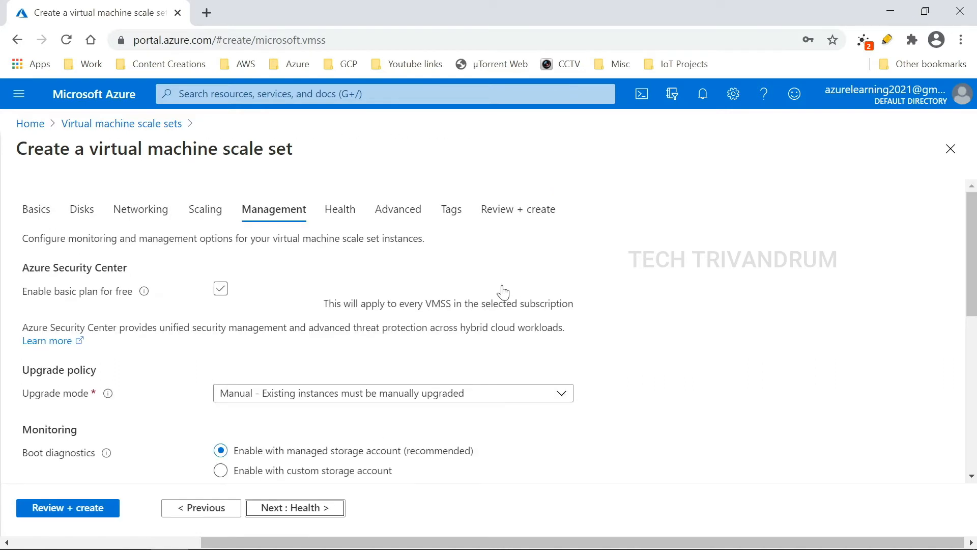
scroll(154, 319, "down", 3)
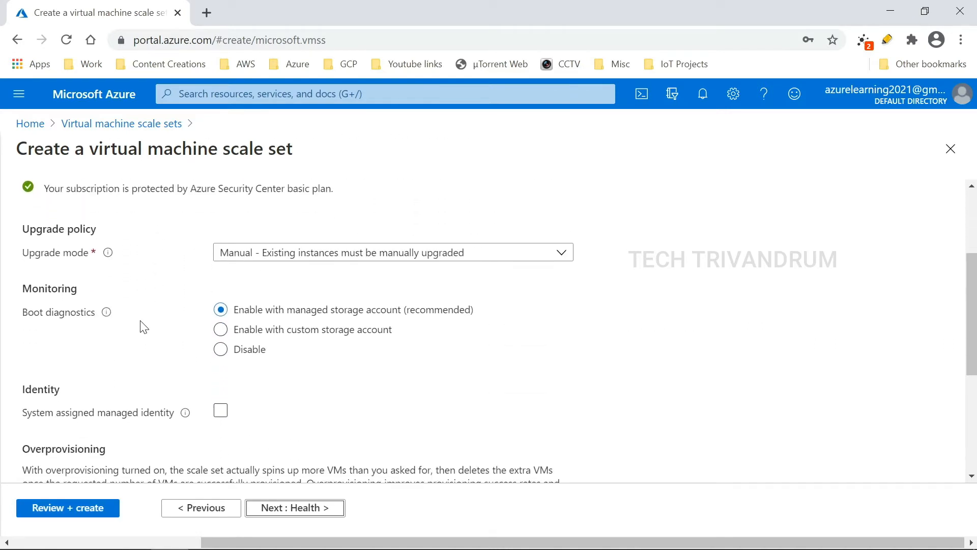
left_click(224, 350)
scroll(430, 356, "up", 3)
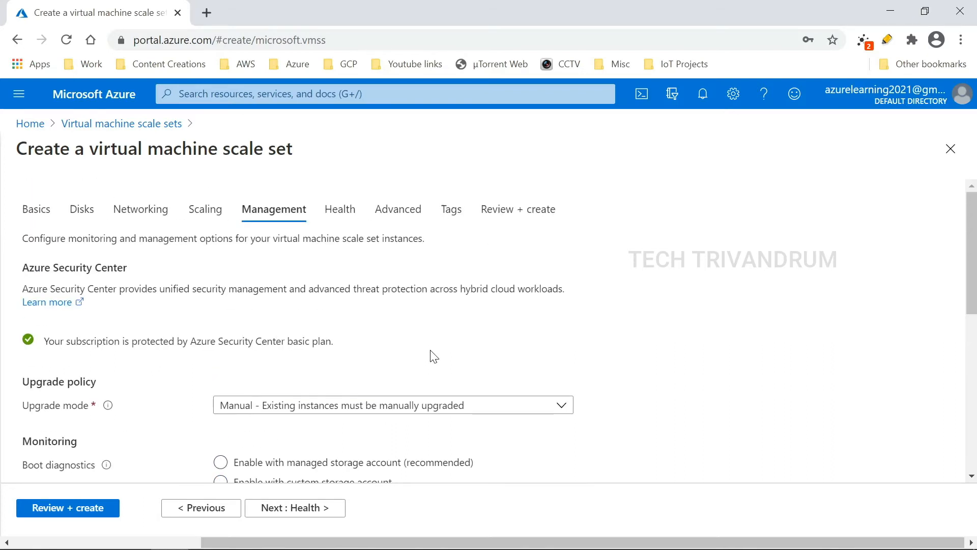
left_click(440, 407)
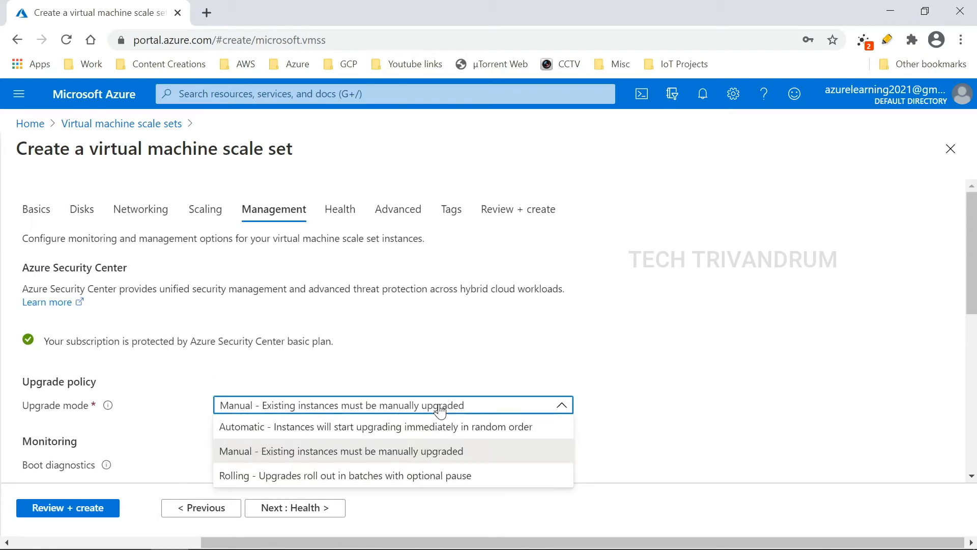
left_click(440, 407)
scroll(650, 321, "down", 7)
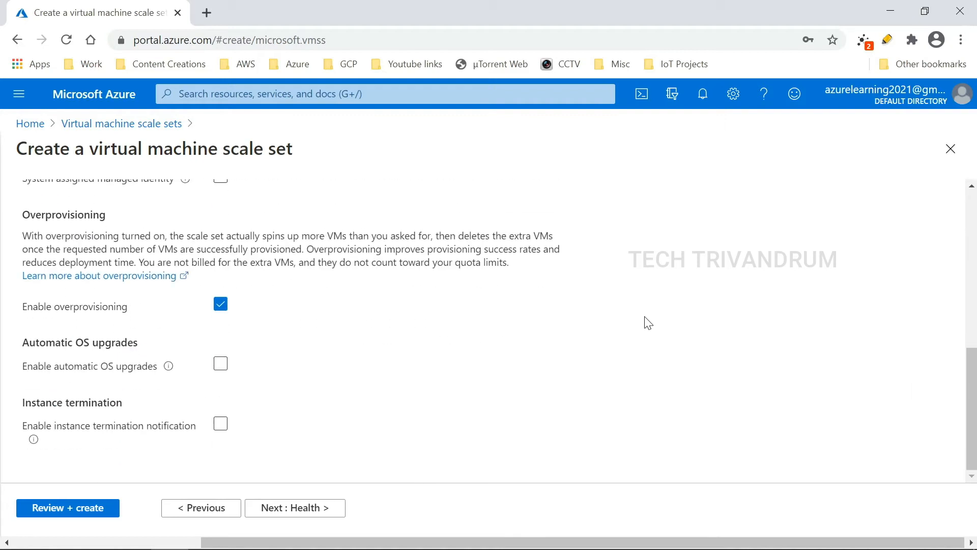
Step: Pass through Health, Advanced and Tags with defaults to reach Review + create
left_click(308, 509)
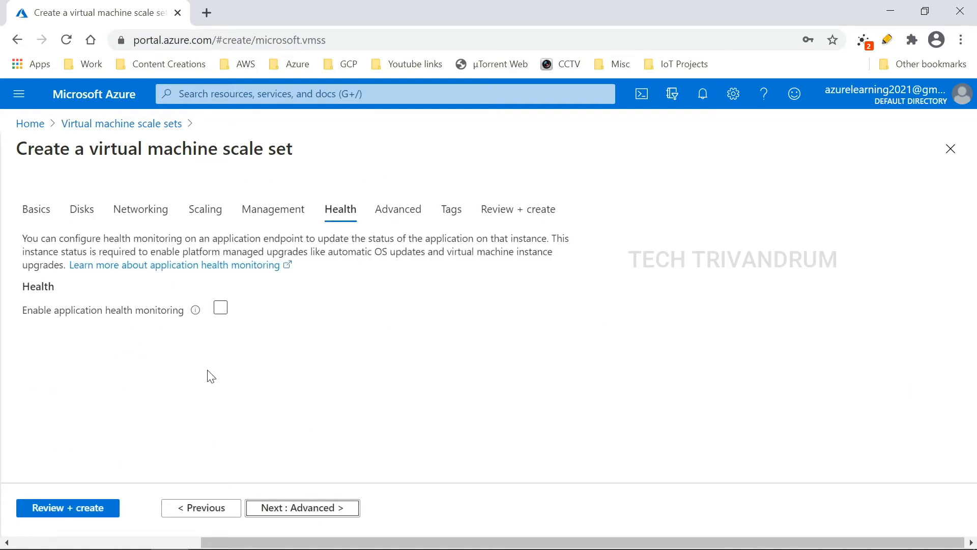
left_click(355, 511)
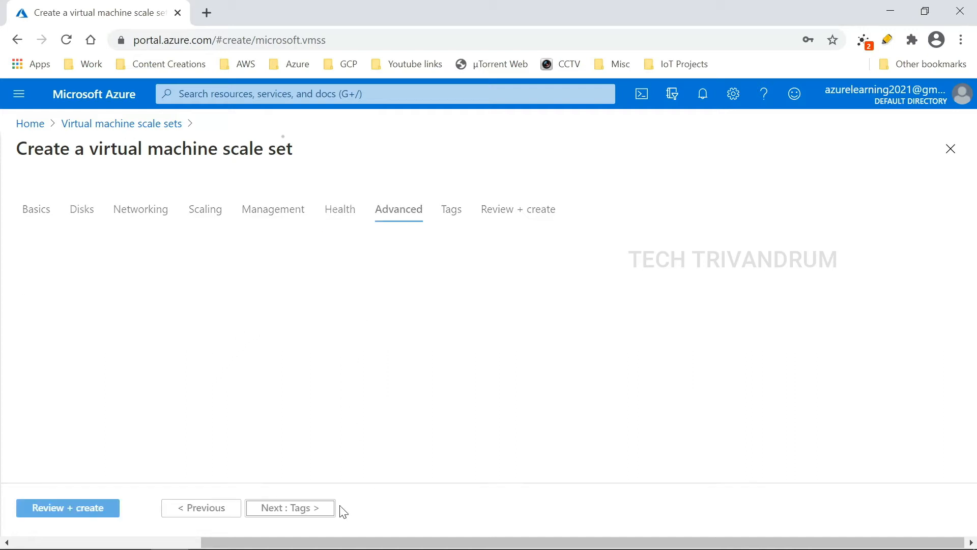
scroll(342, 326, "down", 15)
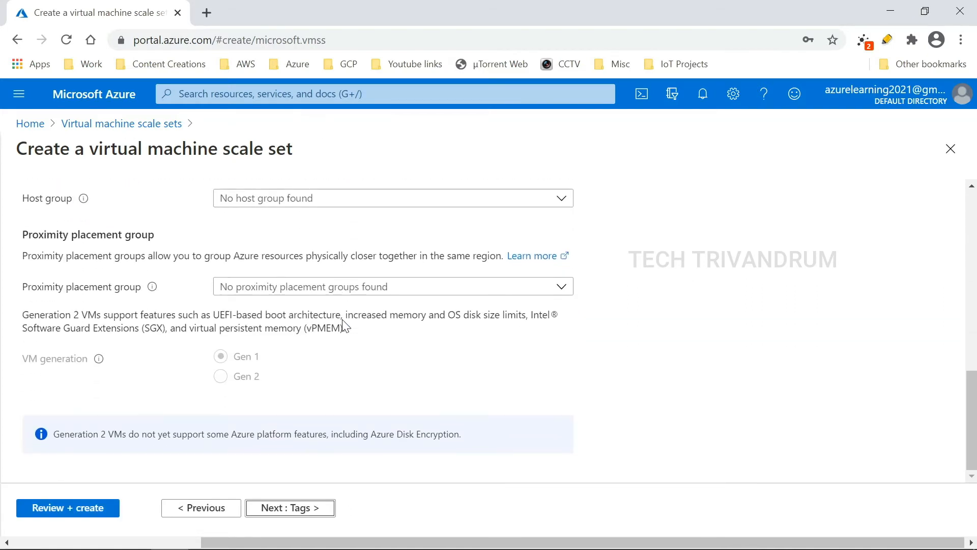
left_click(312, 513)
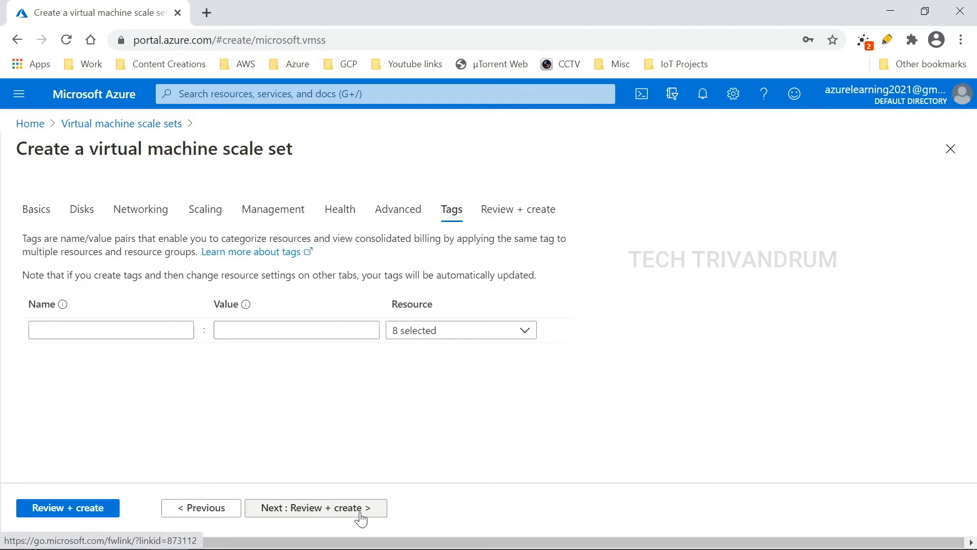
left_click(324, 516)
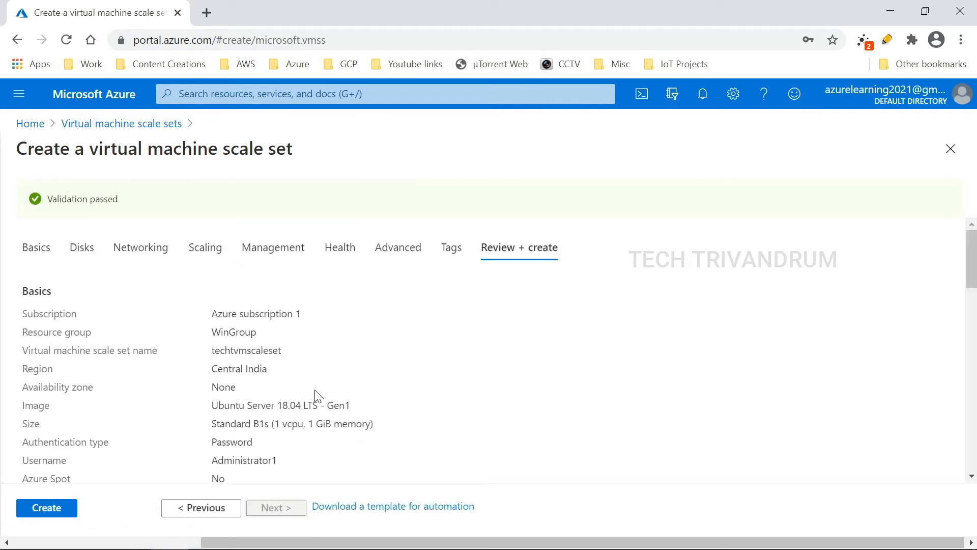
Step: Review the validated summary: 1–3 instances, 70% scale-out and 25% scale-in CPU thresholds
scroll(259, 388, "down", 1)
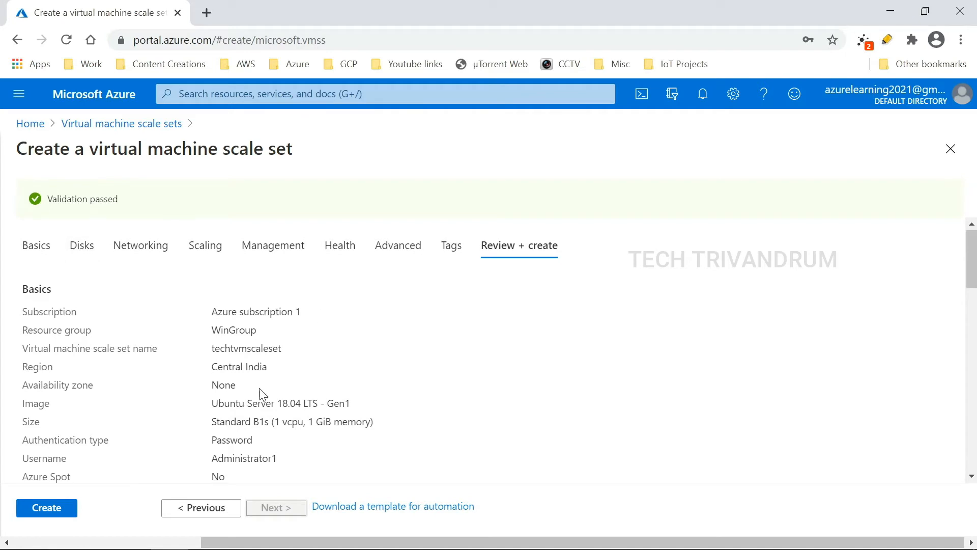
scroll(260, 393, "down", 4)
scroll(259, 394, "up", 4)
scroll(162, 325, "down", 1)
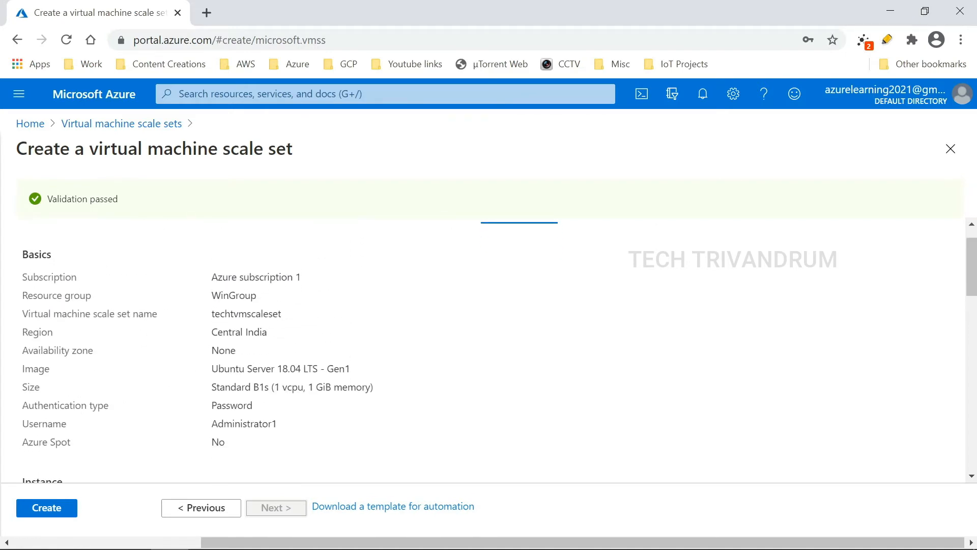
scroll(214, 323, "down", 12)
scroll(214, 323, "up", 4)
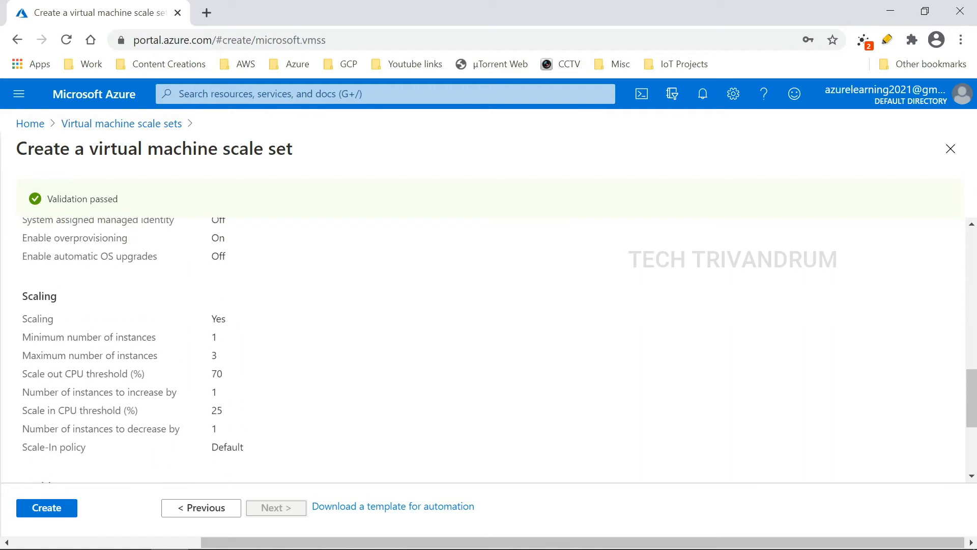
scroll(61, 345, "up", 1)
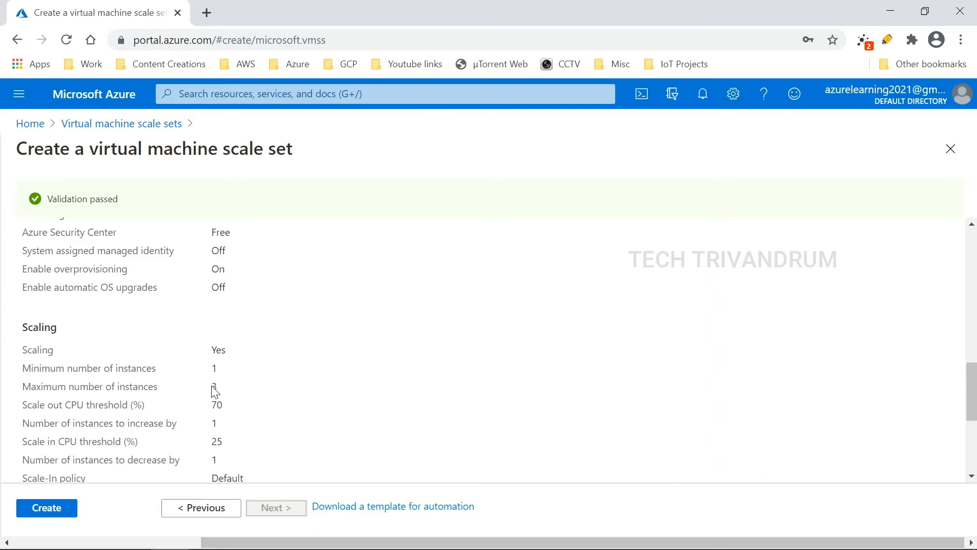
scroll(222, 396, "down", 2)
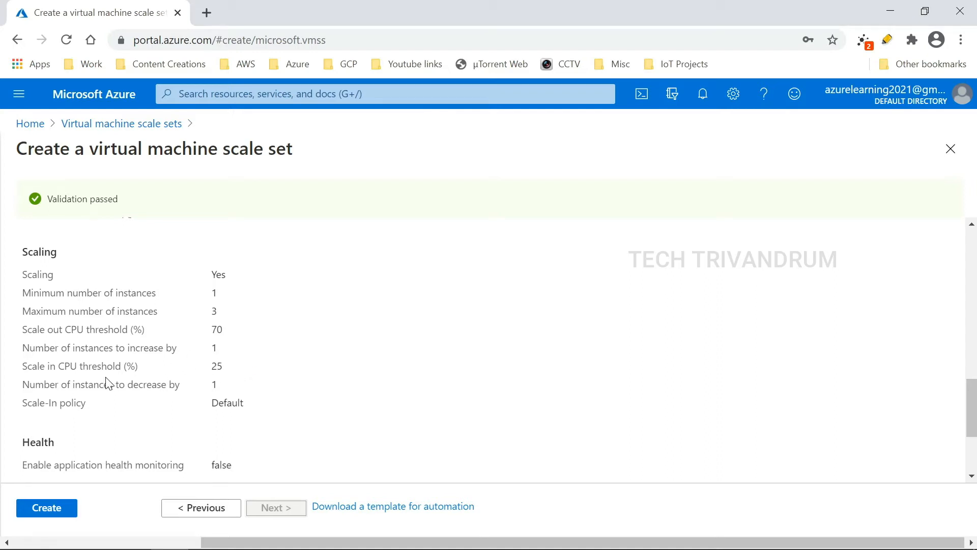
scroll(110, 384, "down", 1)
scroll(109, 385, "down", 1)
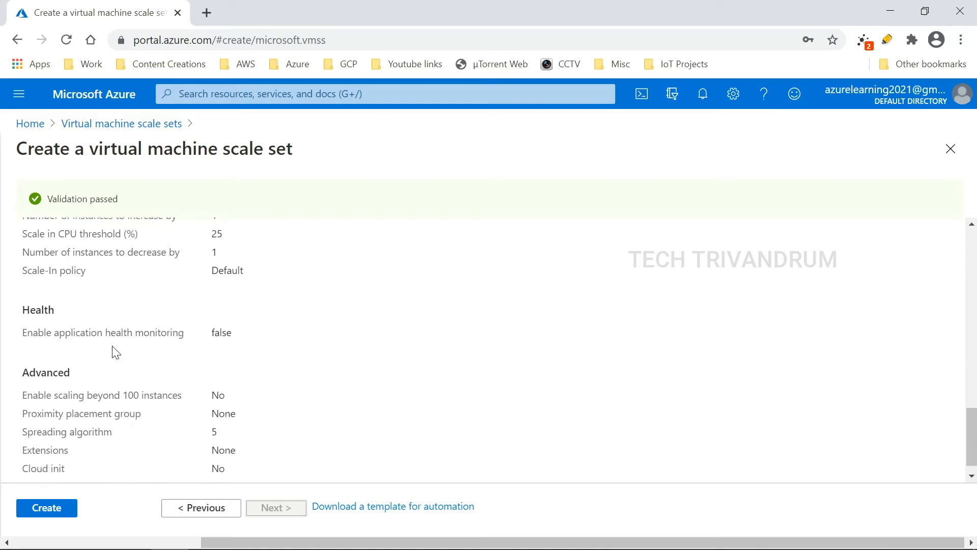
Step: Create the techtvmscaleset scale set and go to the deployed resource's overview
left_click(66, 508)
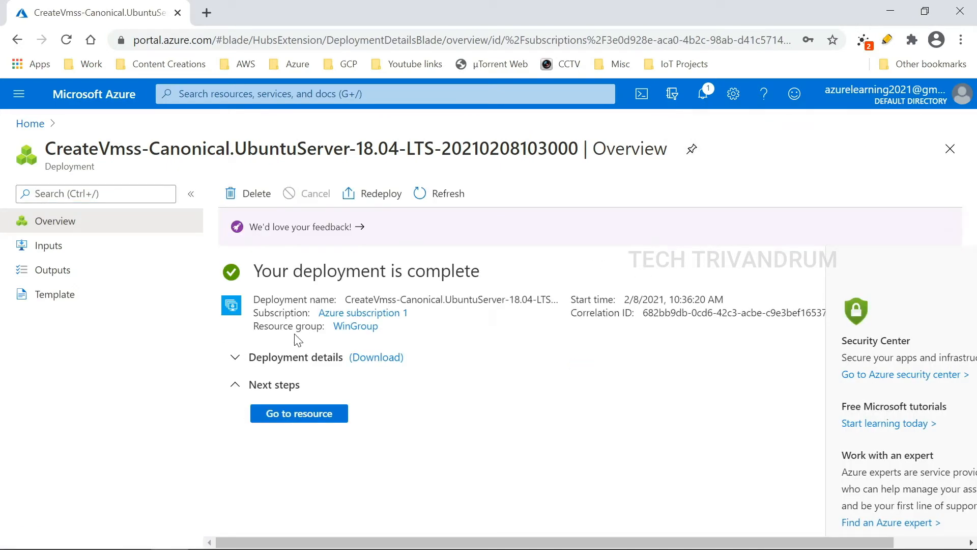
left_click(313, 418)
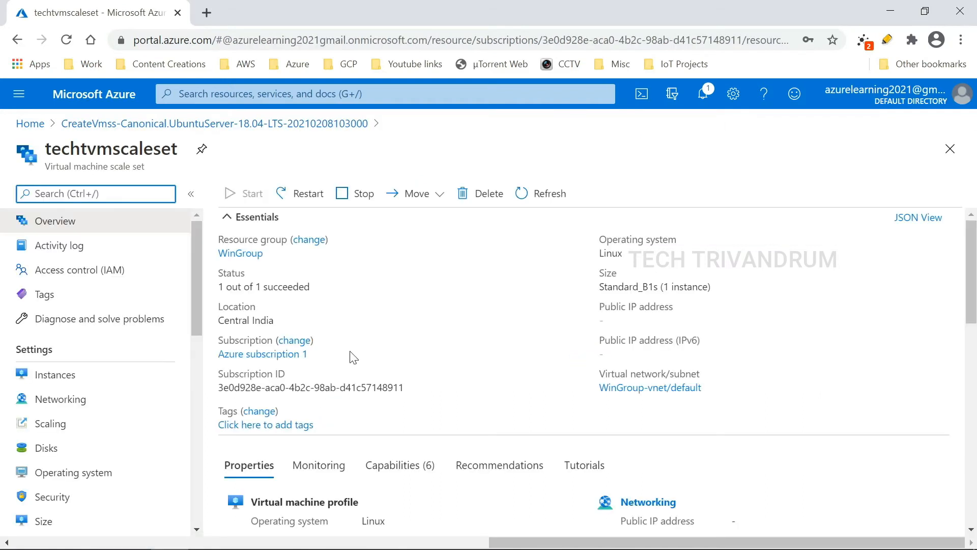
scroll(393, 298, "down", 2)
scroll(391, 307, "up", 2)
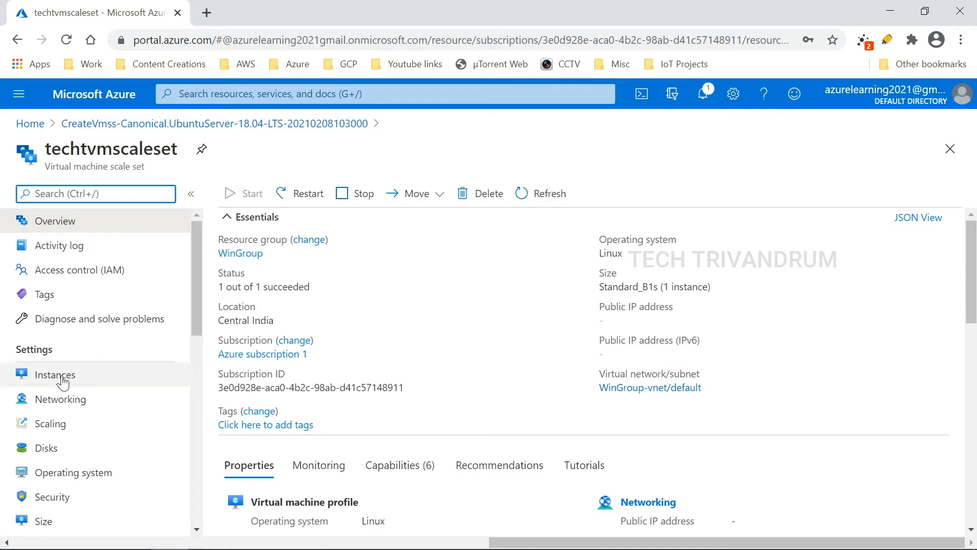
Step: Open techtvmscaleset_1's details from the scale set's Instances list
left_click(62, 381)
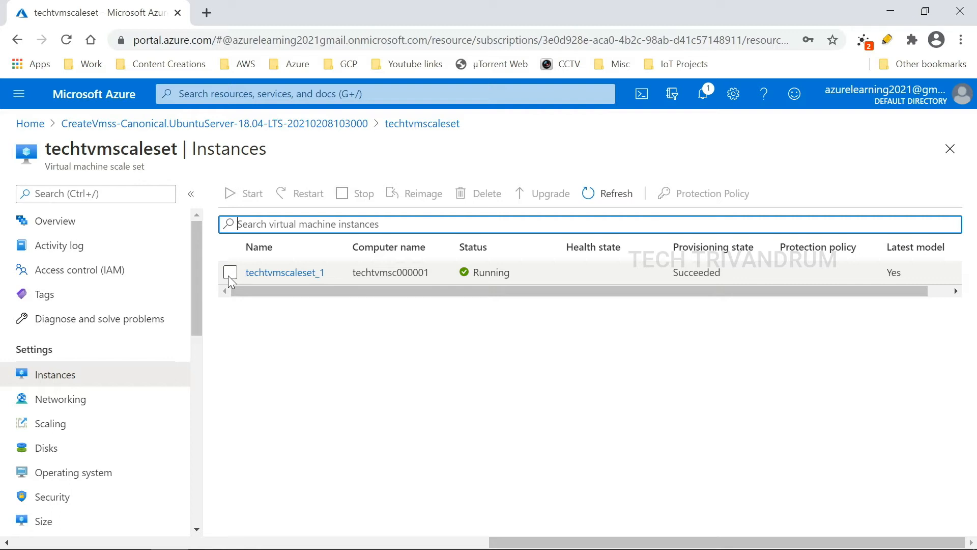
left_click(231, 276)
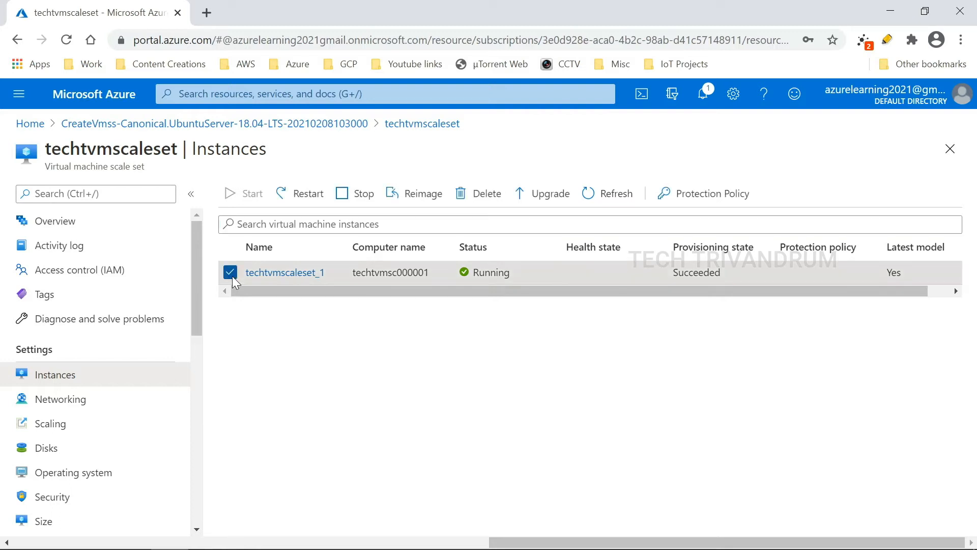
left_click(297, 273)
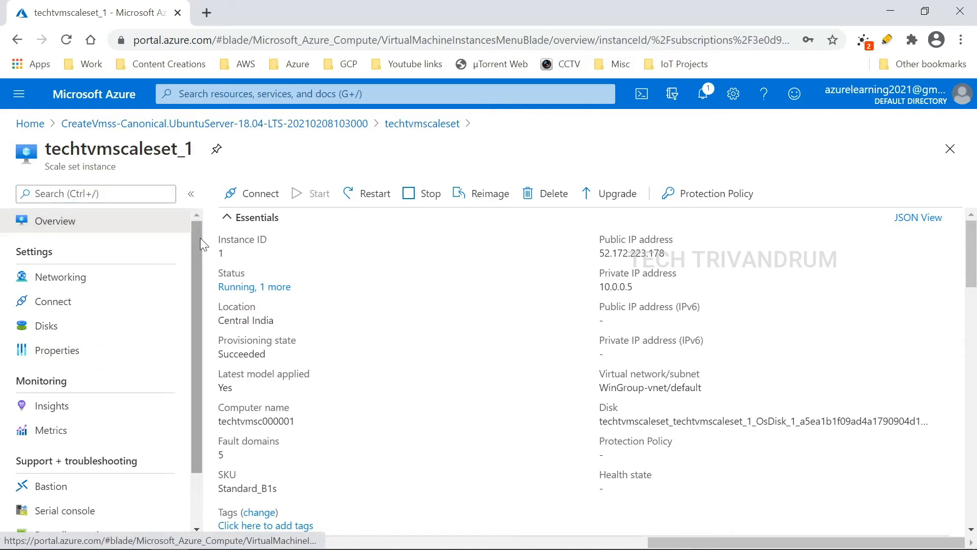
Step: Reopen techtvmscaleset_1's overview and copy its public IP 52.172.223.178
left_click(422, 123)
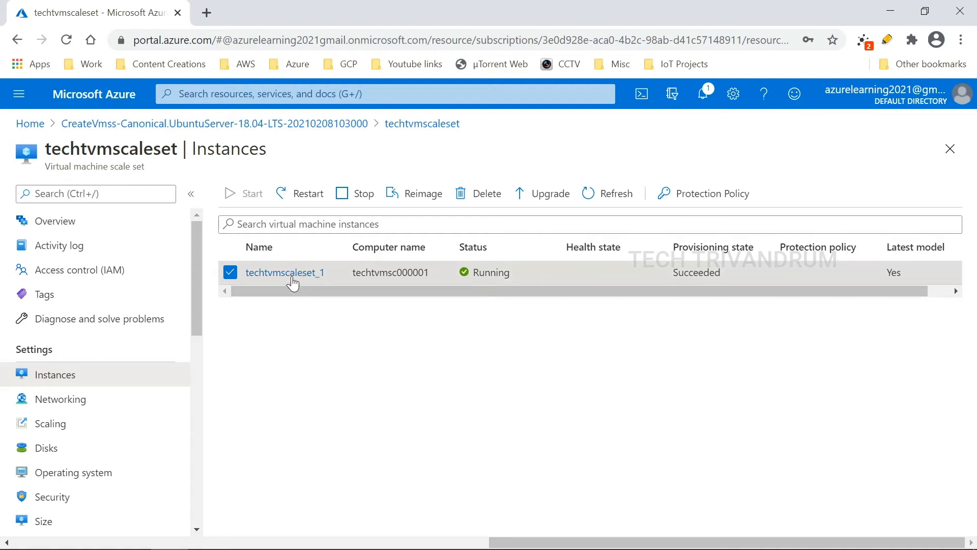
left_click(293, 275)
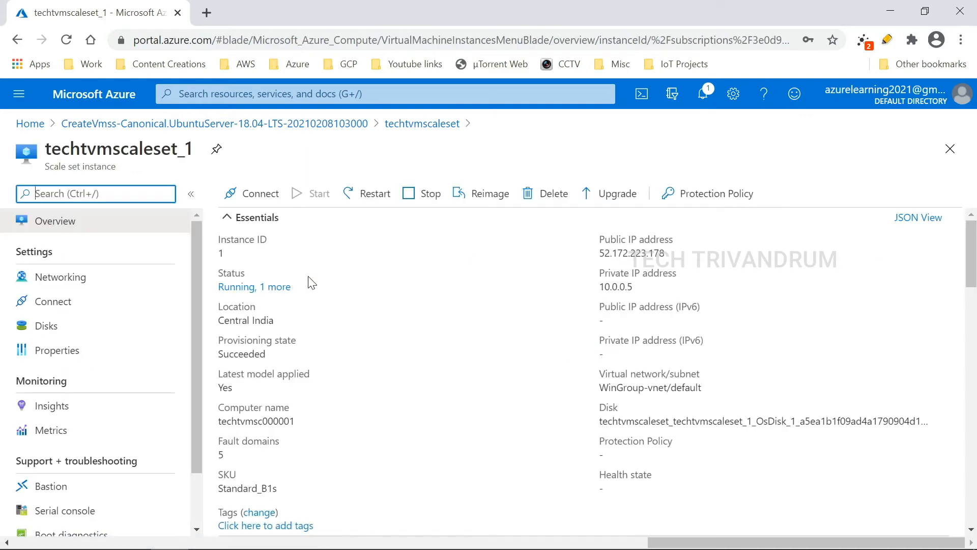
scroll(669, 384, "down", 10)
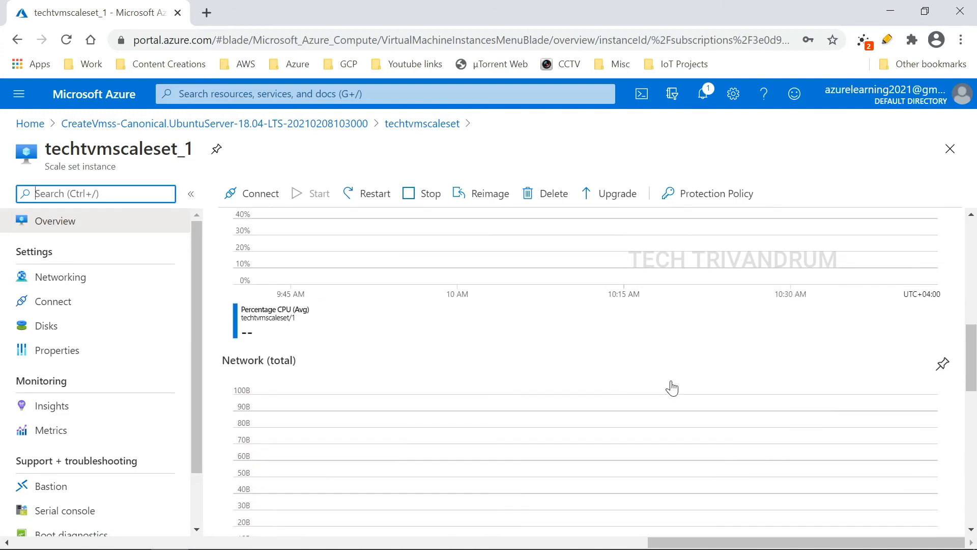
scroll(643, 390, "up", 5)
scroll(642, 390, "up", 5)
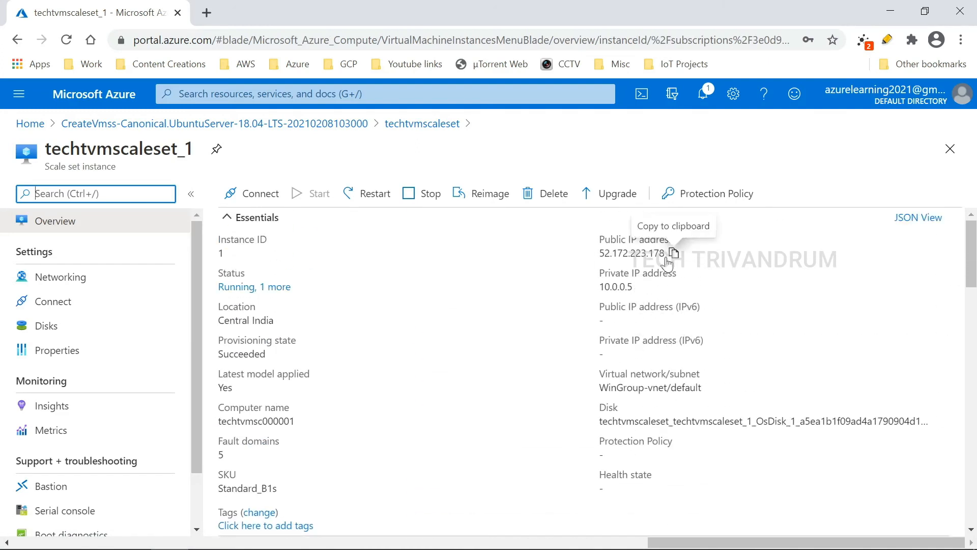
left_click(674, 253)
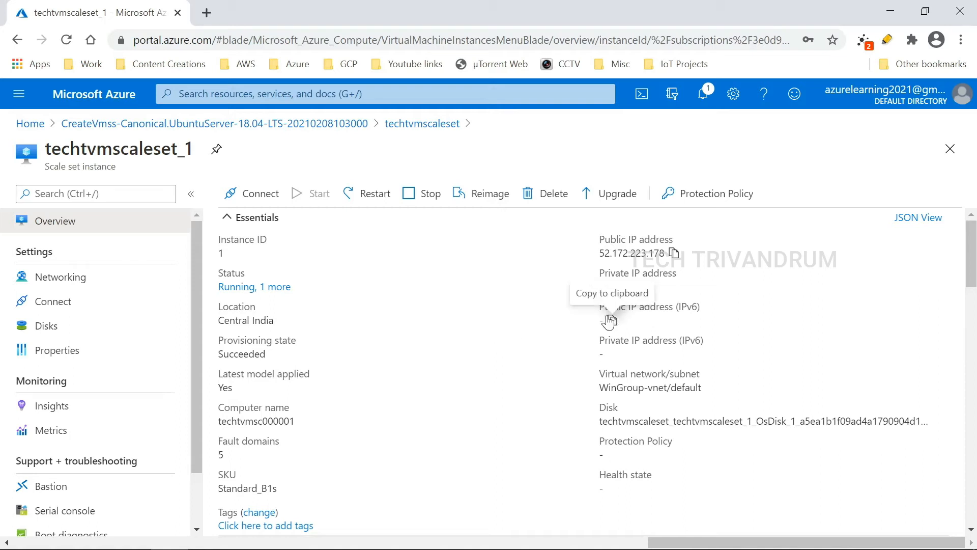
left_click(675, 256)
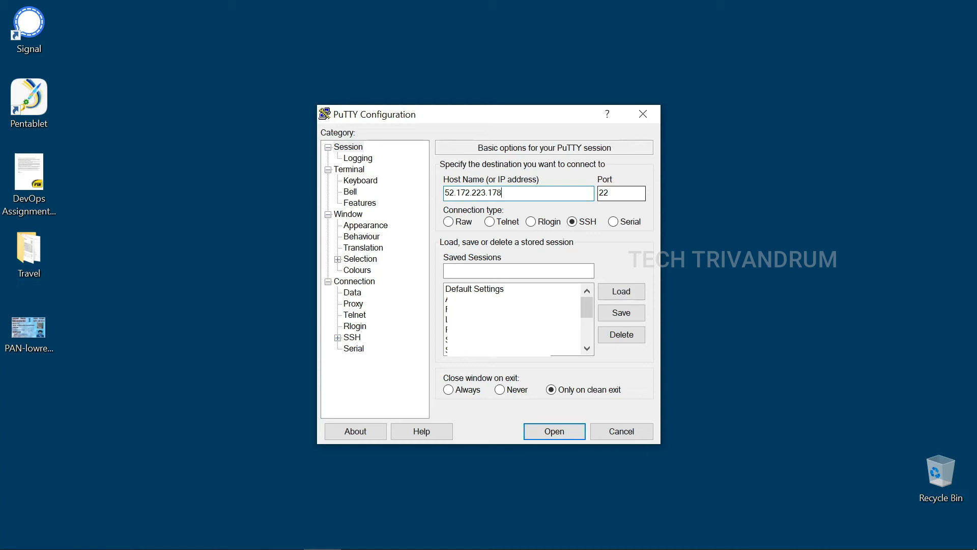
Step: Connect to 52.172.223.178 over SSH, accept the host key, and enter the admin login name
left_click(564, 433)
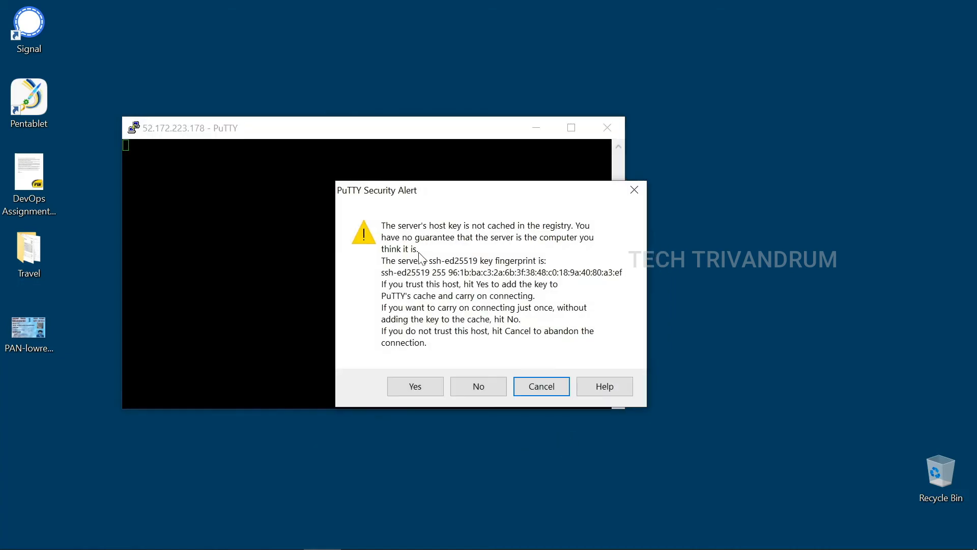
left_click(412, 384)
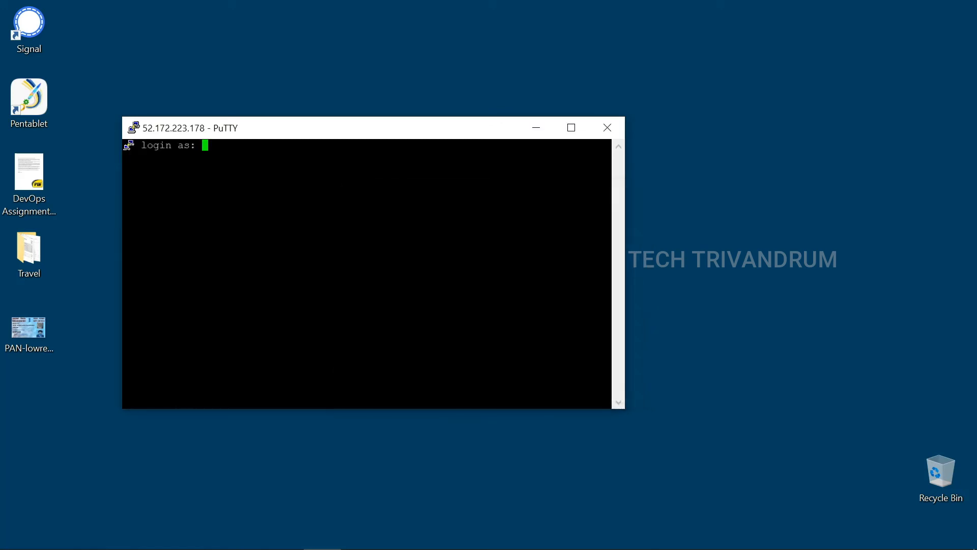
left_click_drag(401, 132, 515, 160)
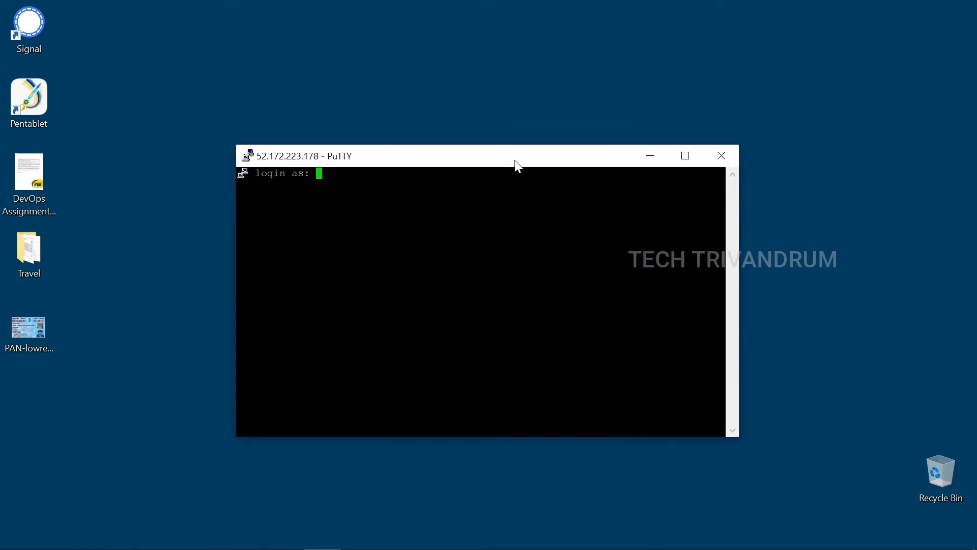
type("Administrator1")
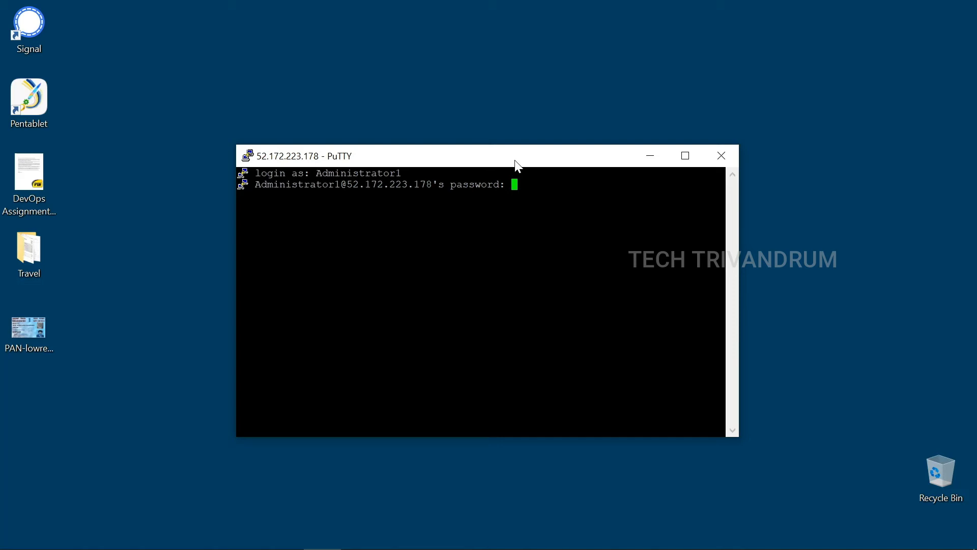
Step: Log in with the account password and run 'sudo apt-get update' to refresh package lists
key("Return")
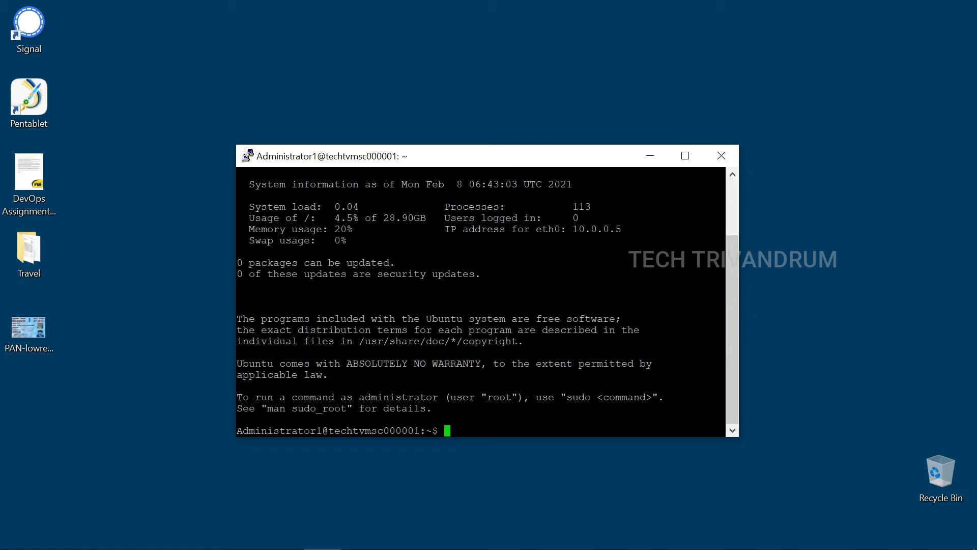
type("sudo apt-get update")
key("Return")
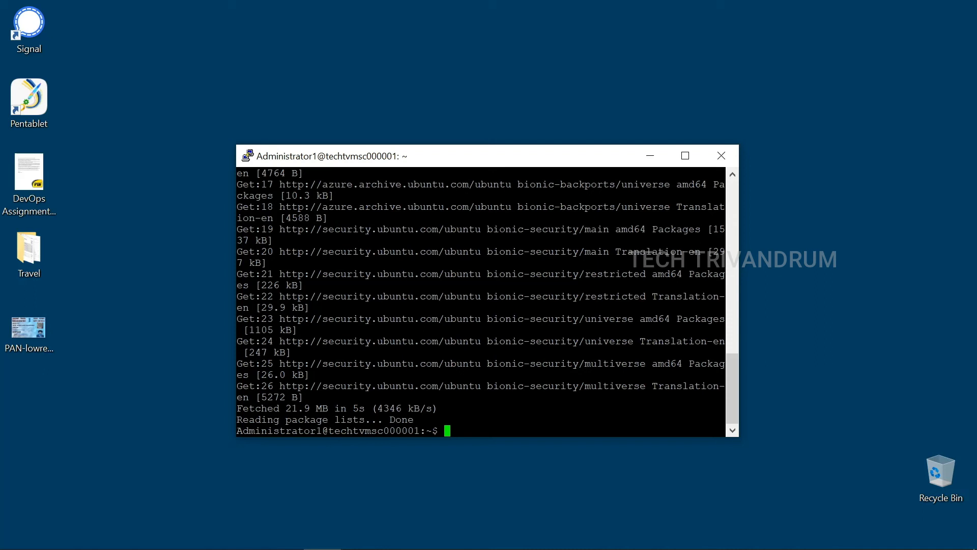
Step: Install the stress package with 'sudo apt-get install -y stress' and launch 'top -c'
type("sudo apt-get insta")
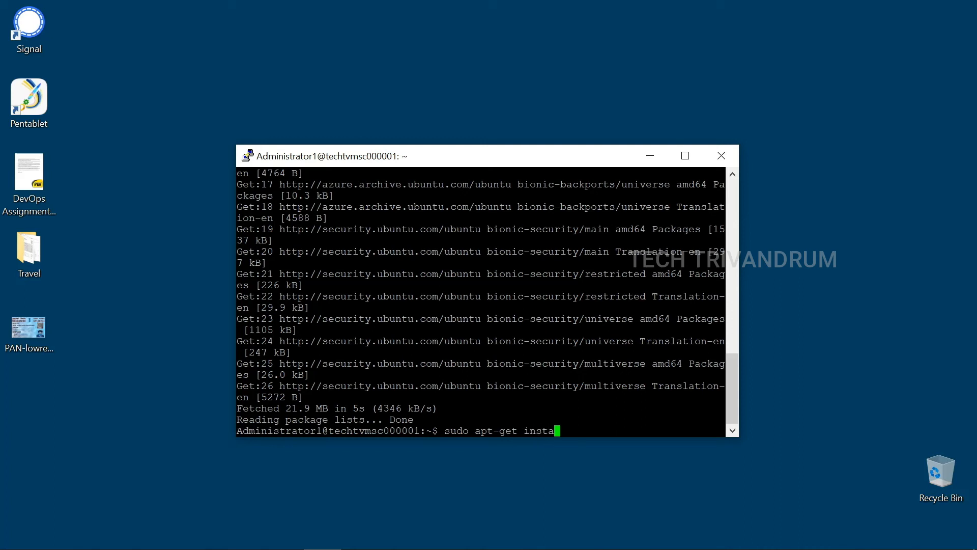
type("ll -y stress")
key("Return")
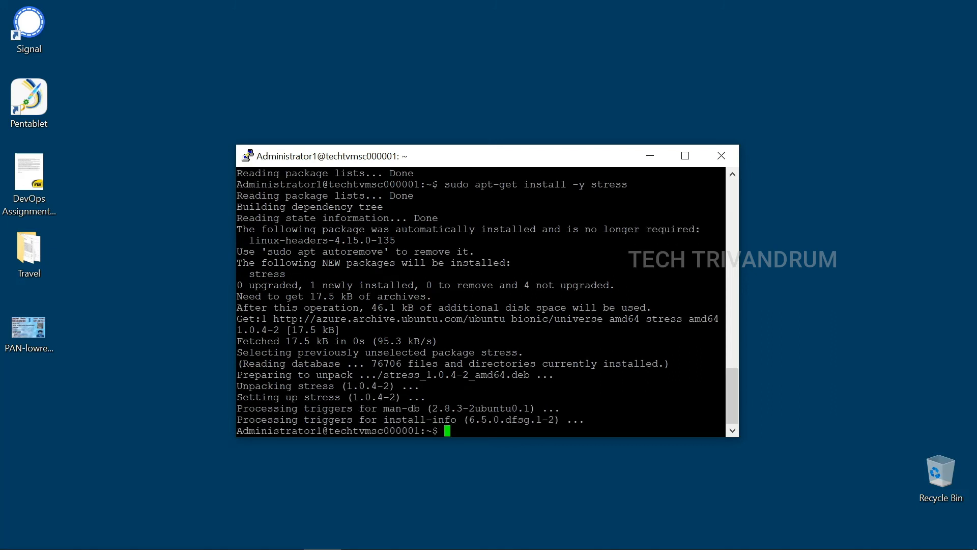
type("topc")
key("BackSpace")
type("-c")
key("Return")
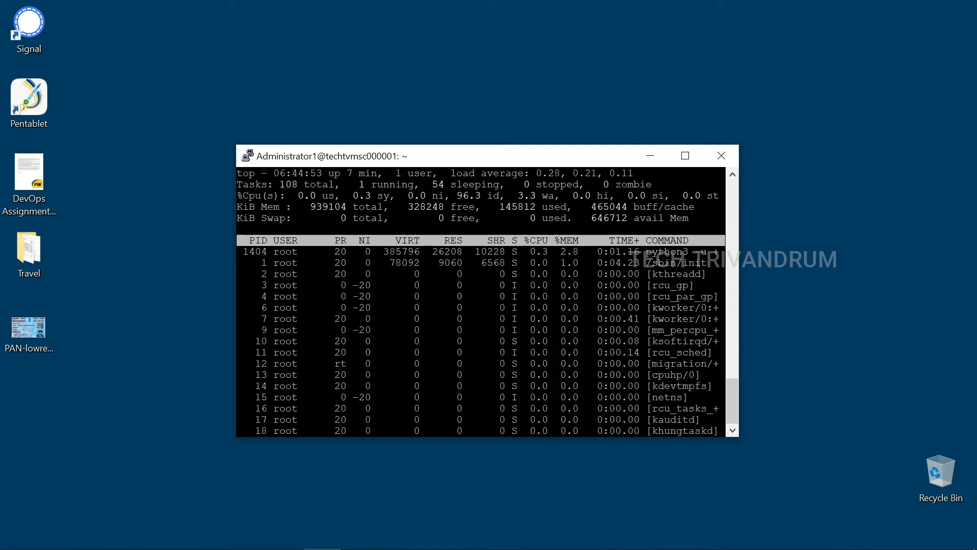
Step: Quit top, enlarge the terminal, and run 'sudo stress --cpu 80' to load the CPU
key("q")
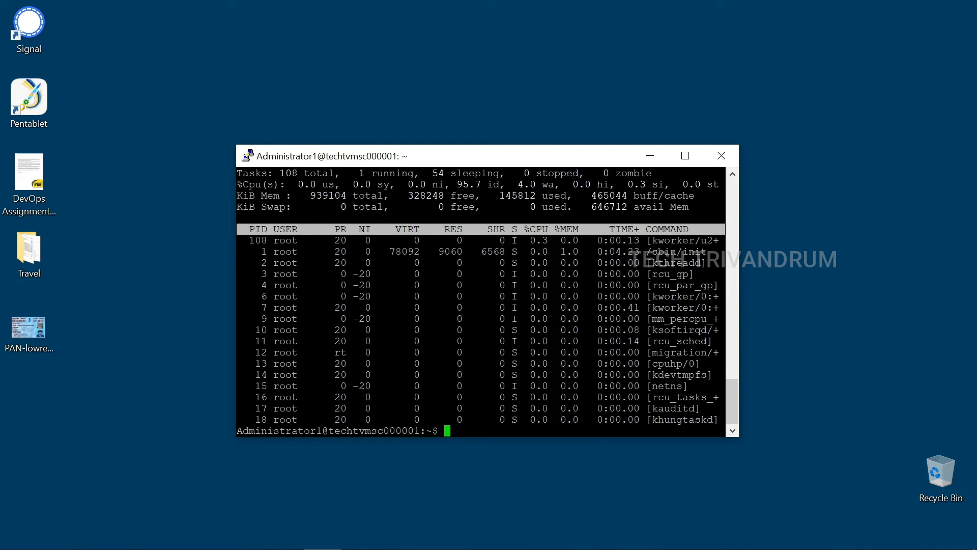
left_click_drag(739, 436, 849, 492)
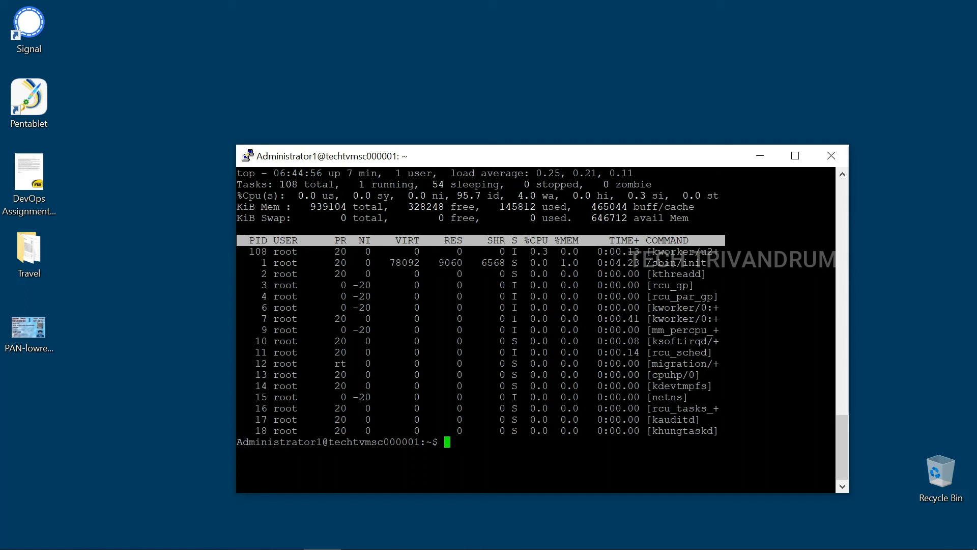
type("sudo stress --cpu ")
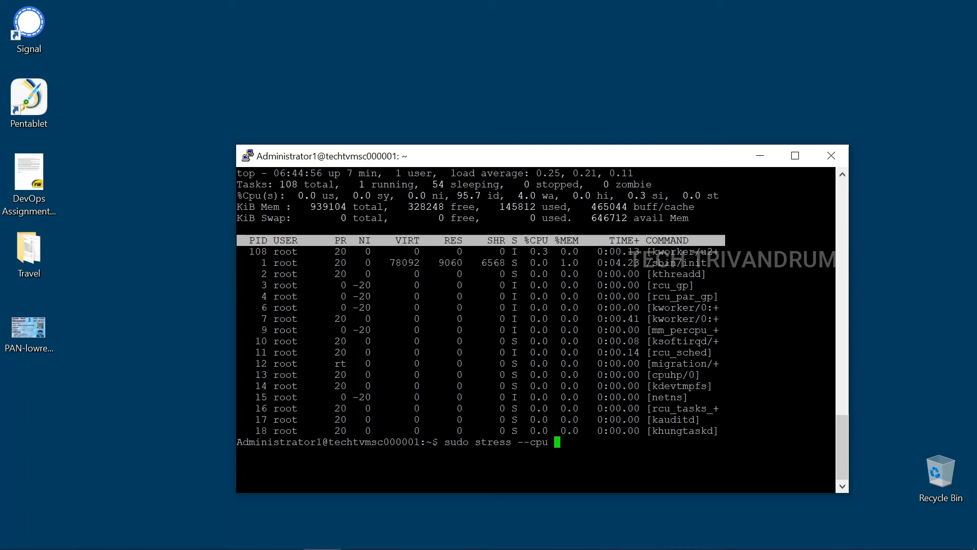
type("80")
key("Return")
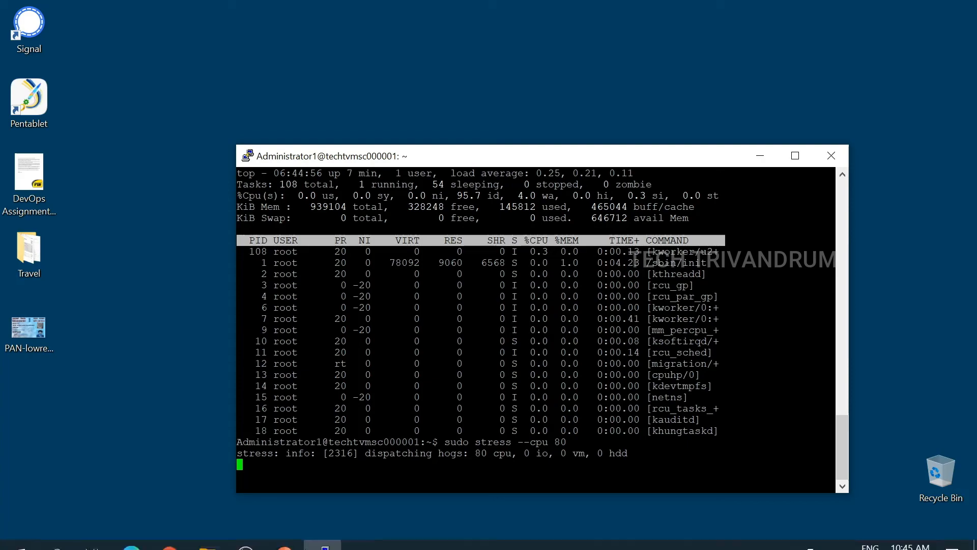
Step: Return to the techtvmscaleset Instances list in Azure and refresh it, still showing only techtvmscaleset_1
left_click(186, 541)
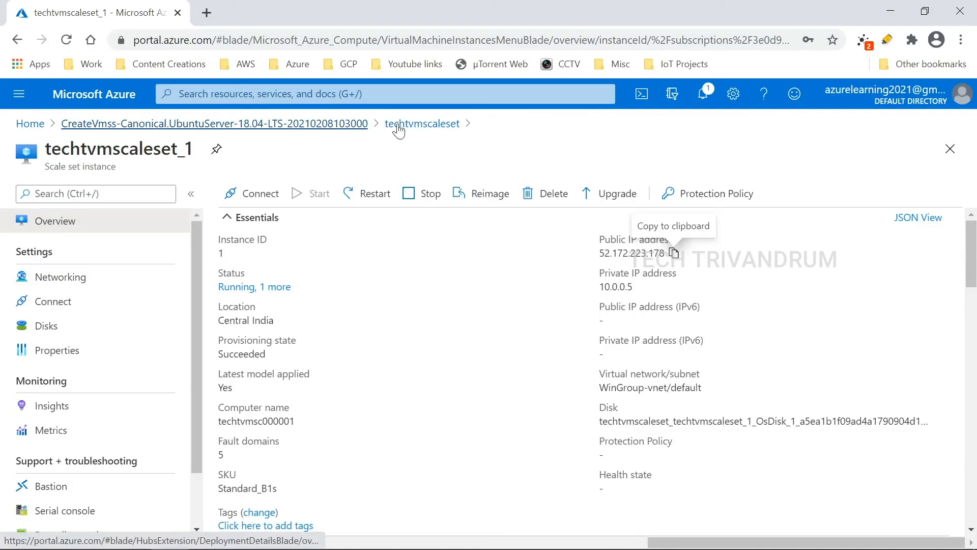
left_click(397, 124)
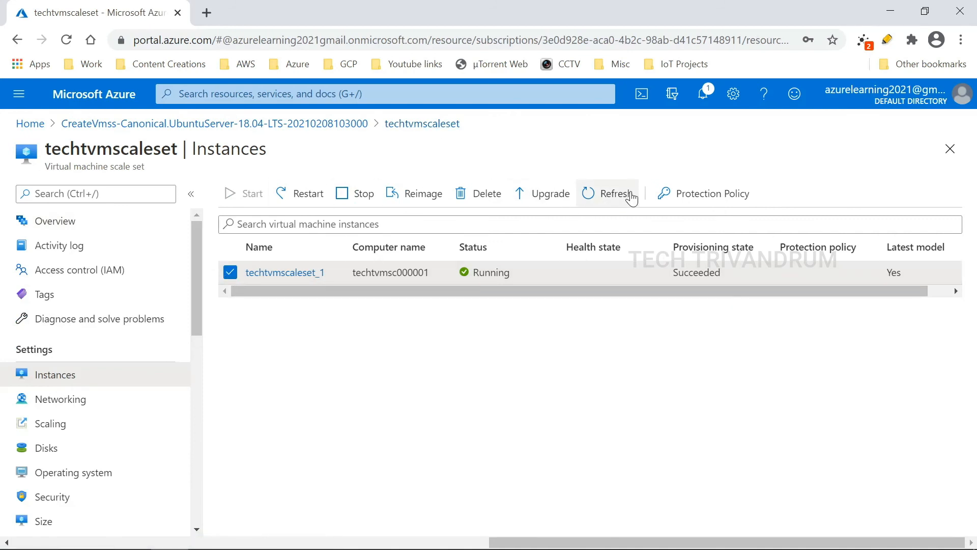
left_click(617, 197)
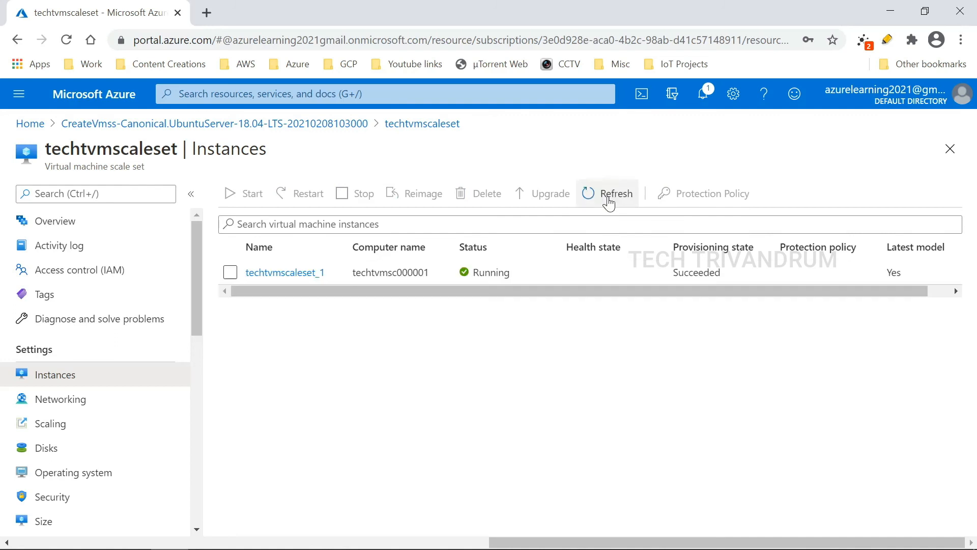
mouse_move(442, 537)
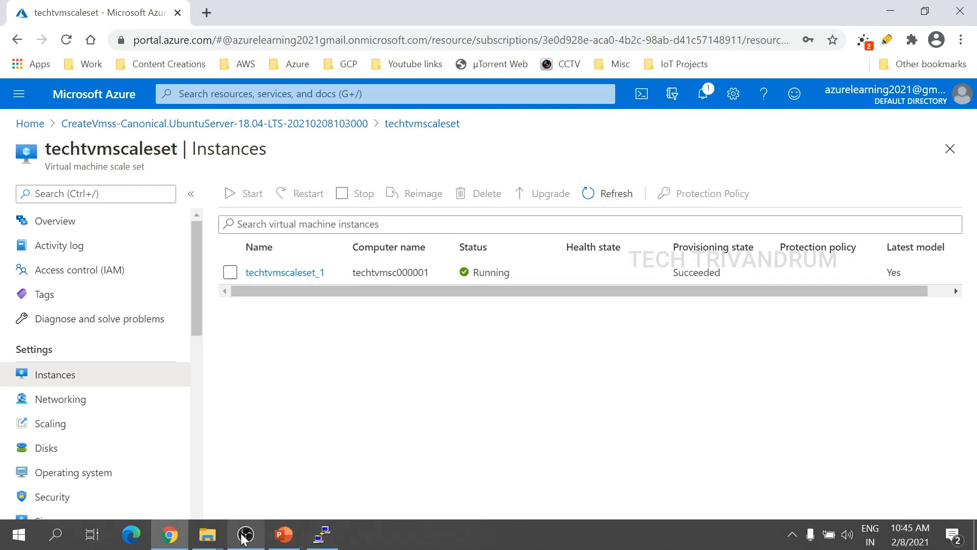
left_click(309, 535)
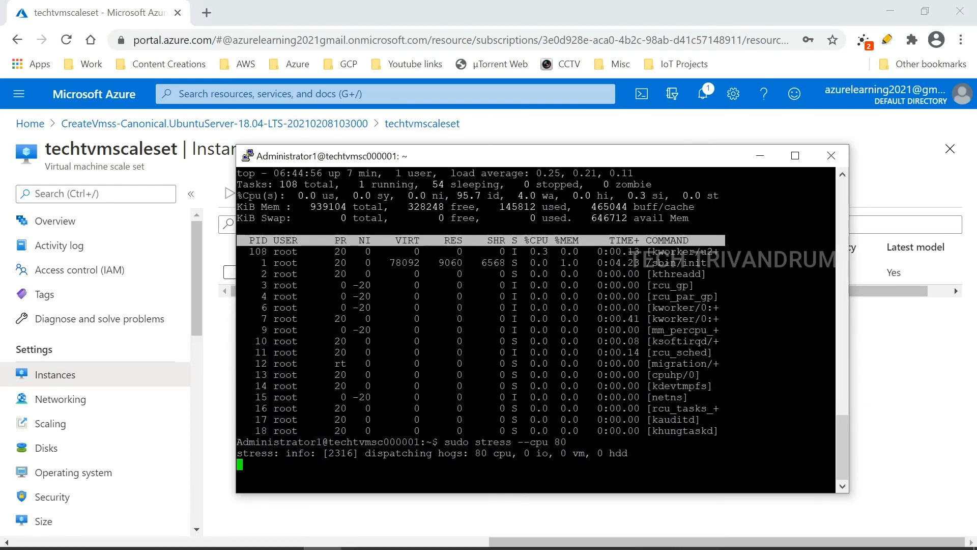
Step: Move the PuTTY window aside to reveal the Azure instances list while stress runs
left_click_drag(508, 161, 610, 167)
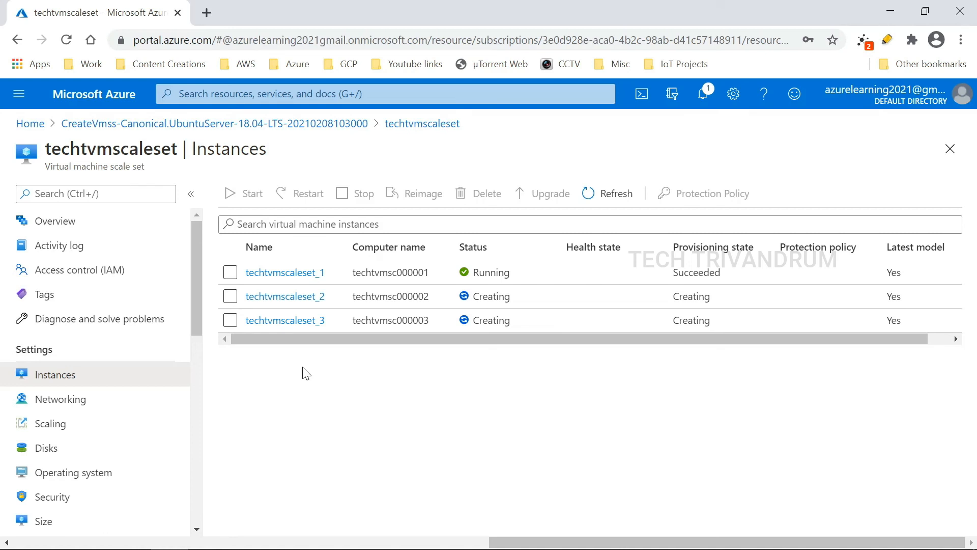
Step: Refresh the Instances list twice until techtvmscaleset_2 and techtvmscaleset_3 appear as Creating
left_click(602, 197)
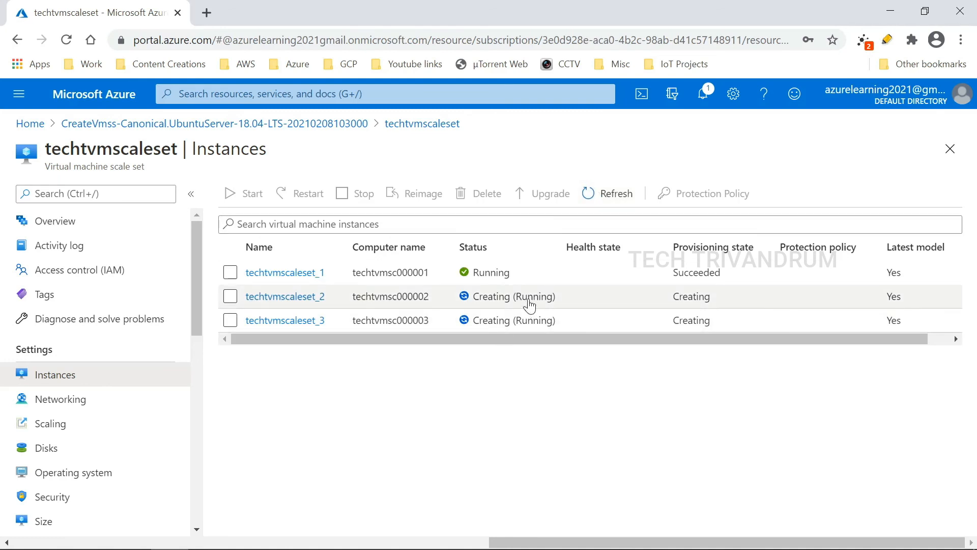
left_click(593, 200)
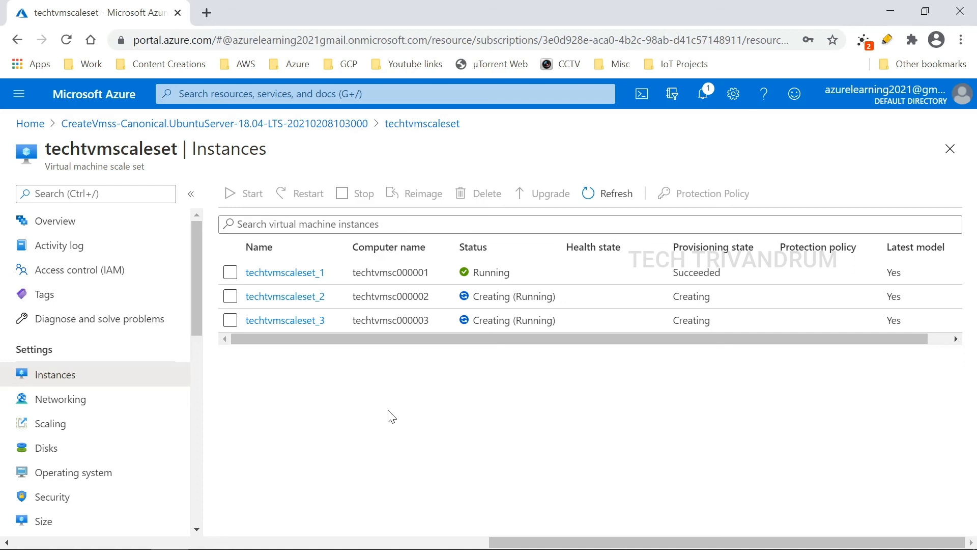
mouse_move(360, 533)
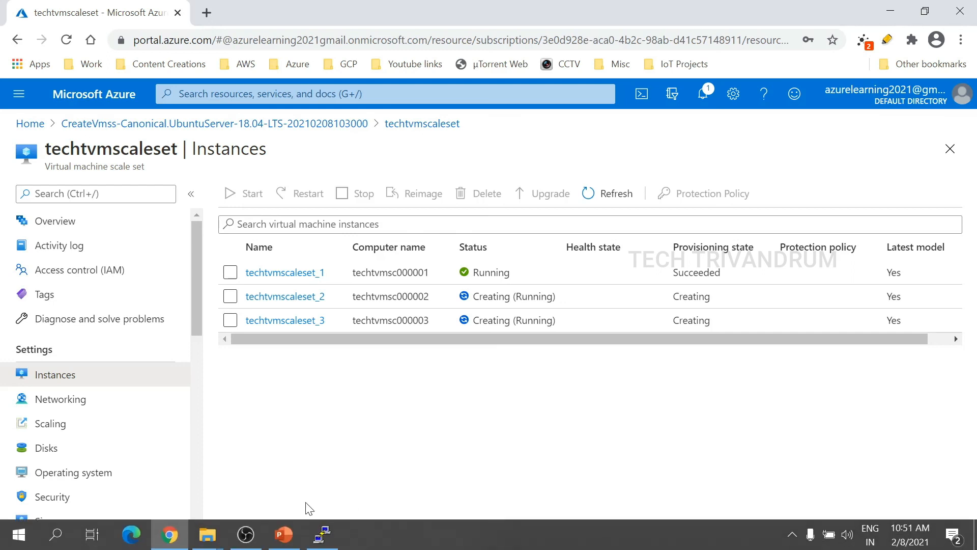
left_click(322, 534)
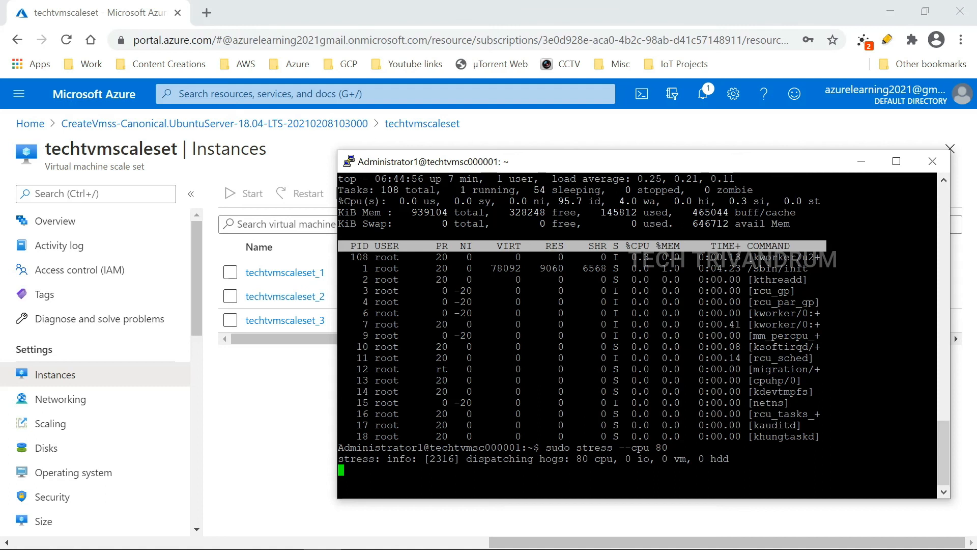
left_click_drag(674, 448, 553, 448)
left_click(542, 23)
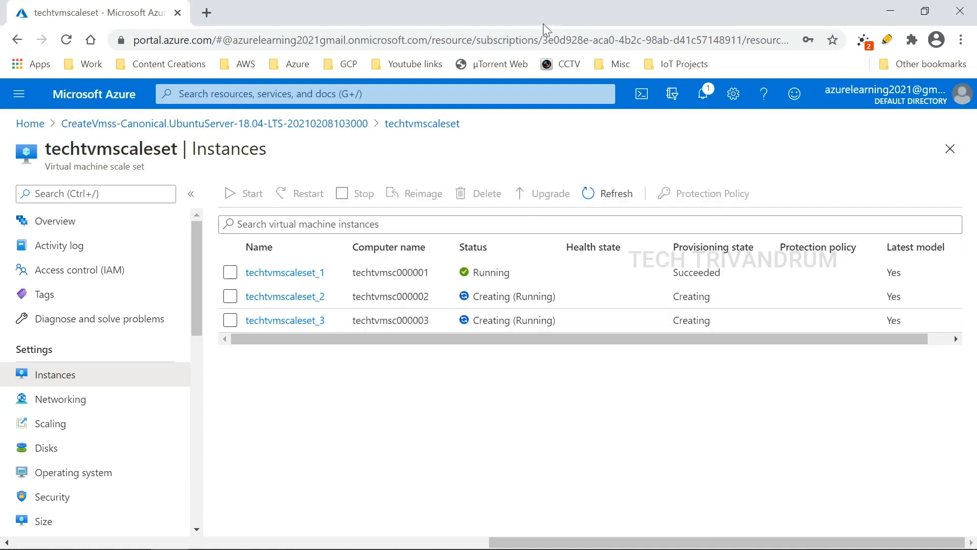